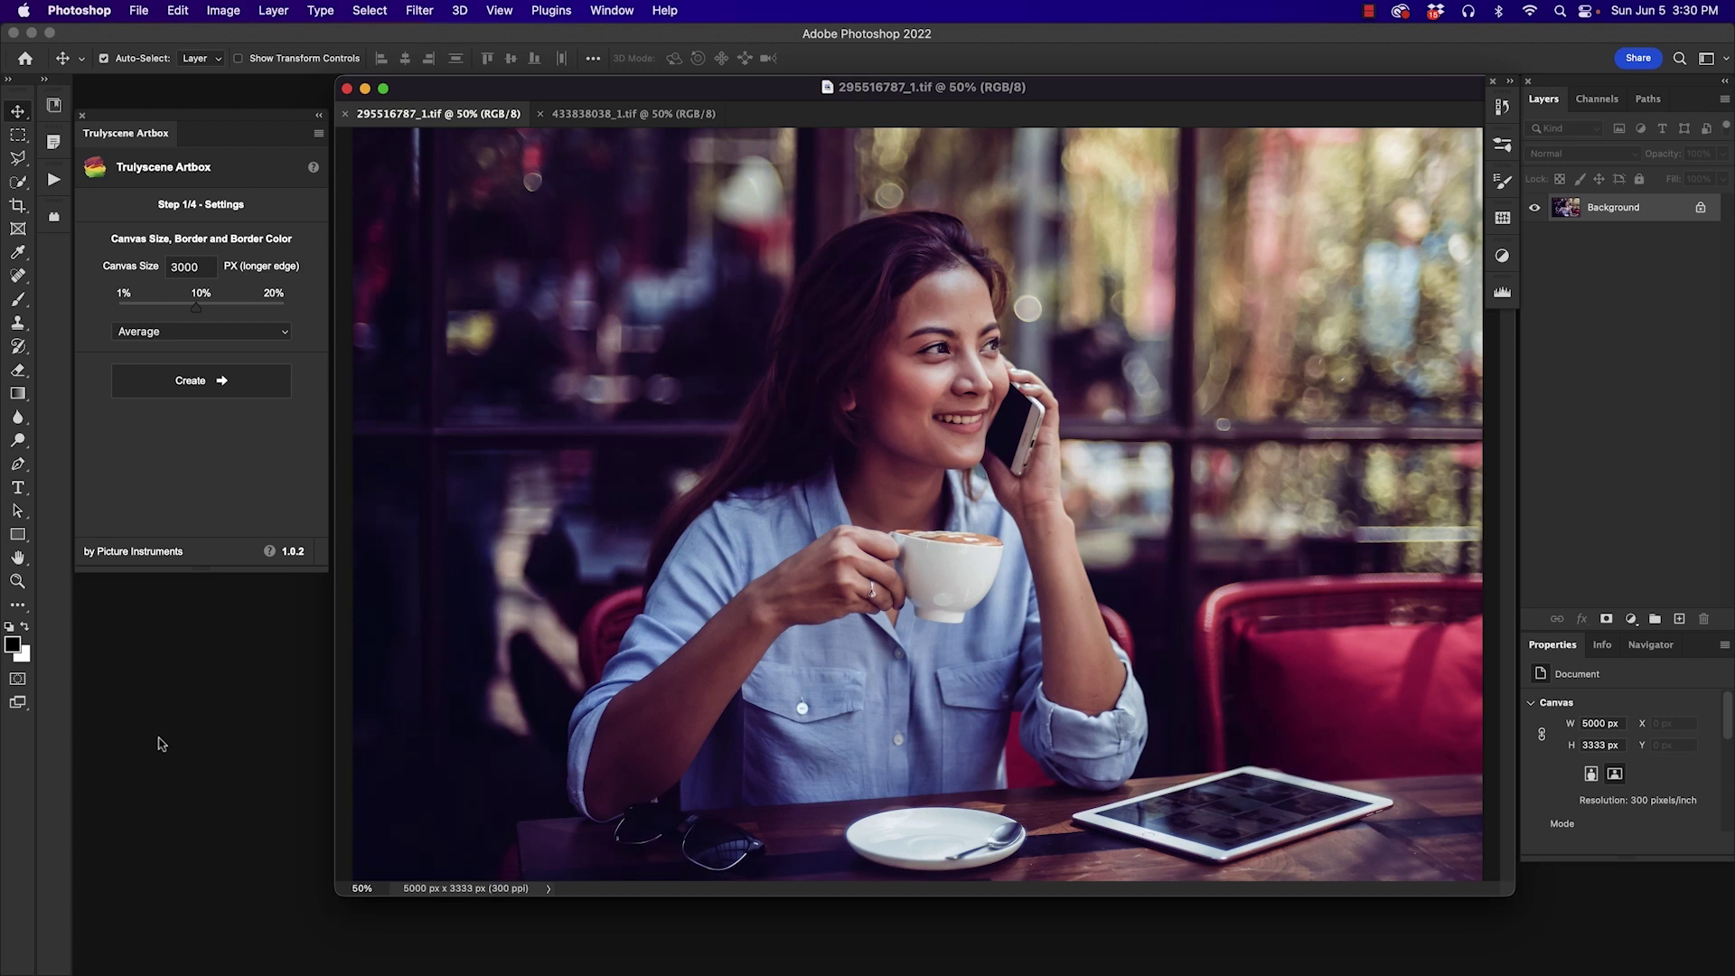
Switch to the man-with-laptop photo, 433838038_1.tif
left_click(631, 115)
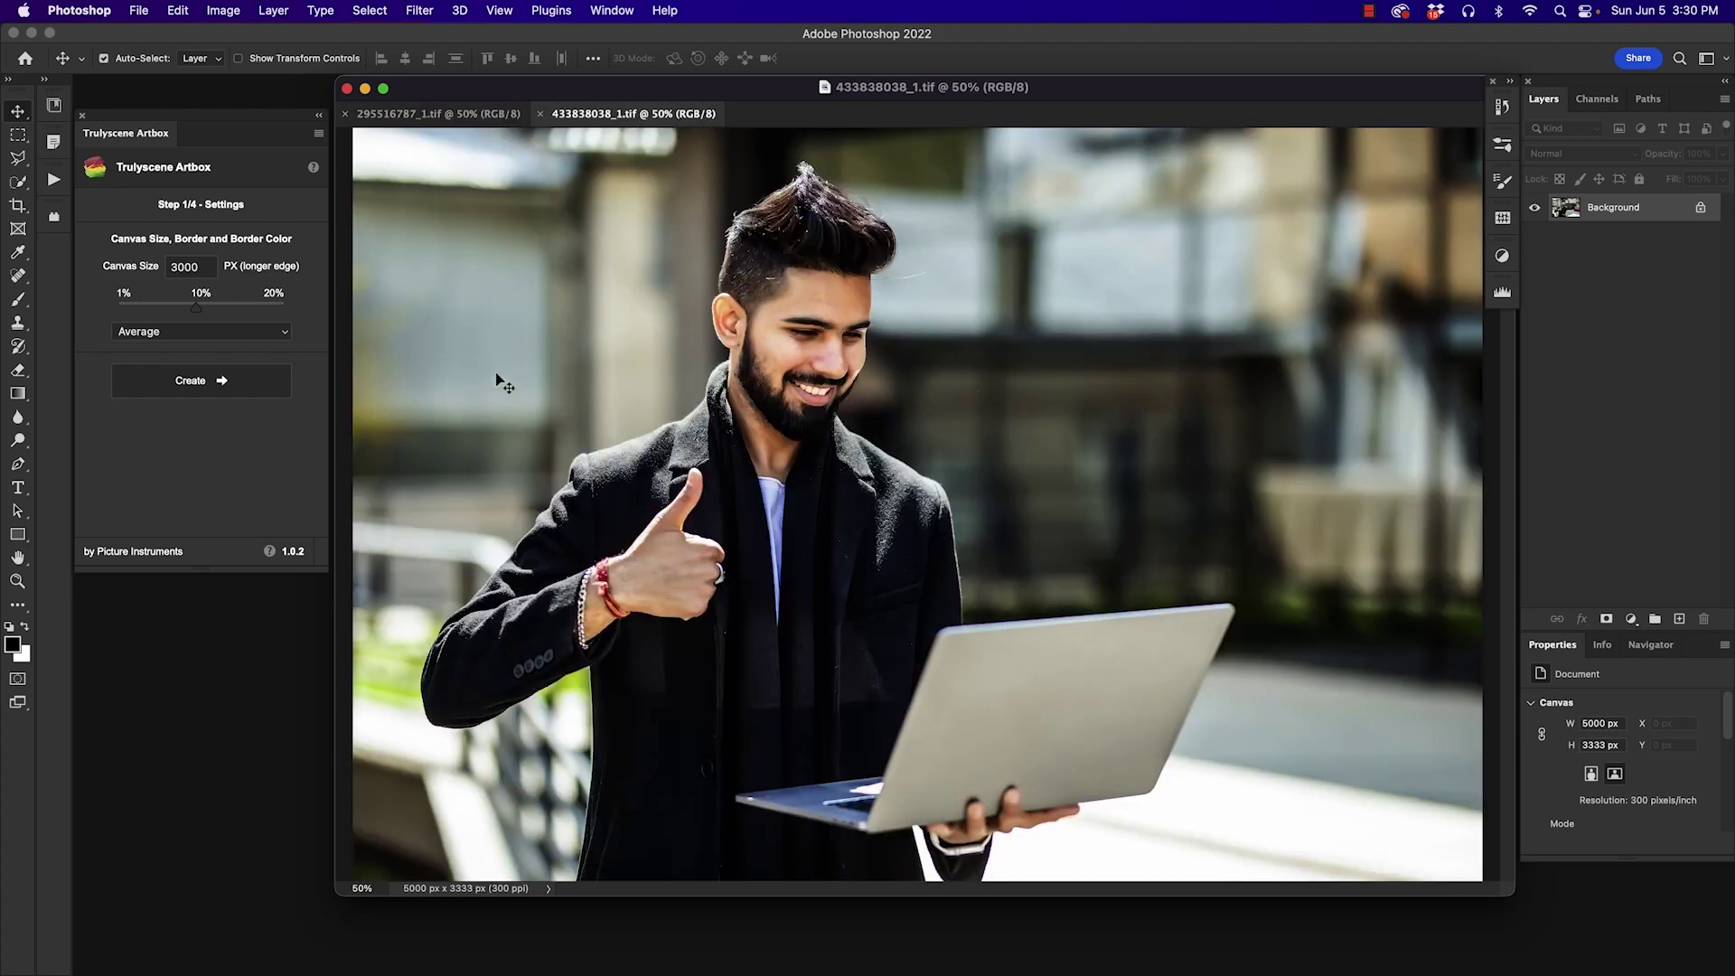
Close the woman-on-the-phone photo and create a Trulyscene copy with a 5000 px canvas and ~3% Average border
left_click(343, 114)
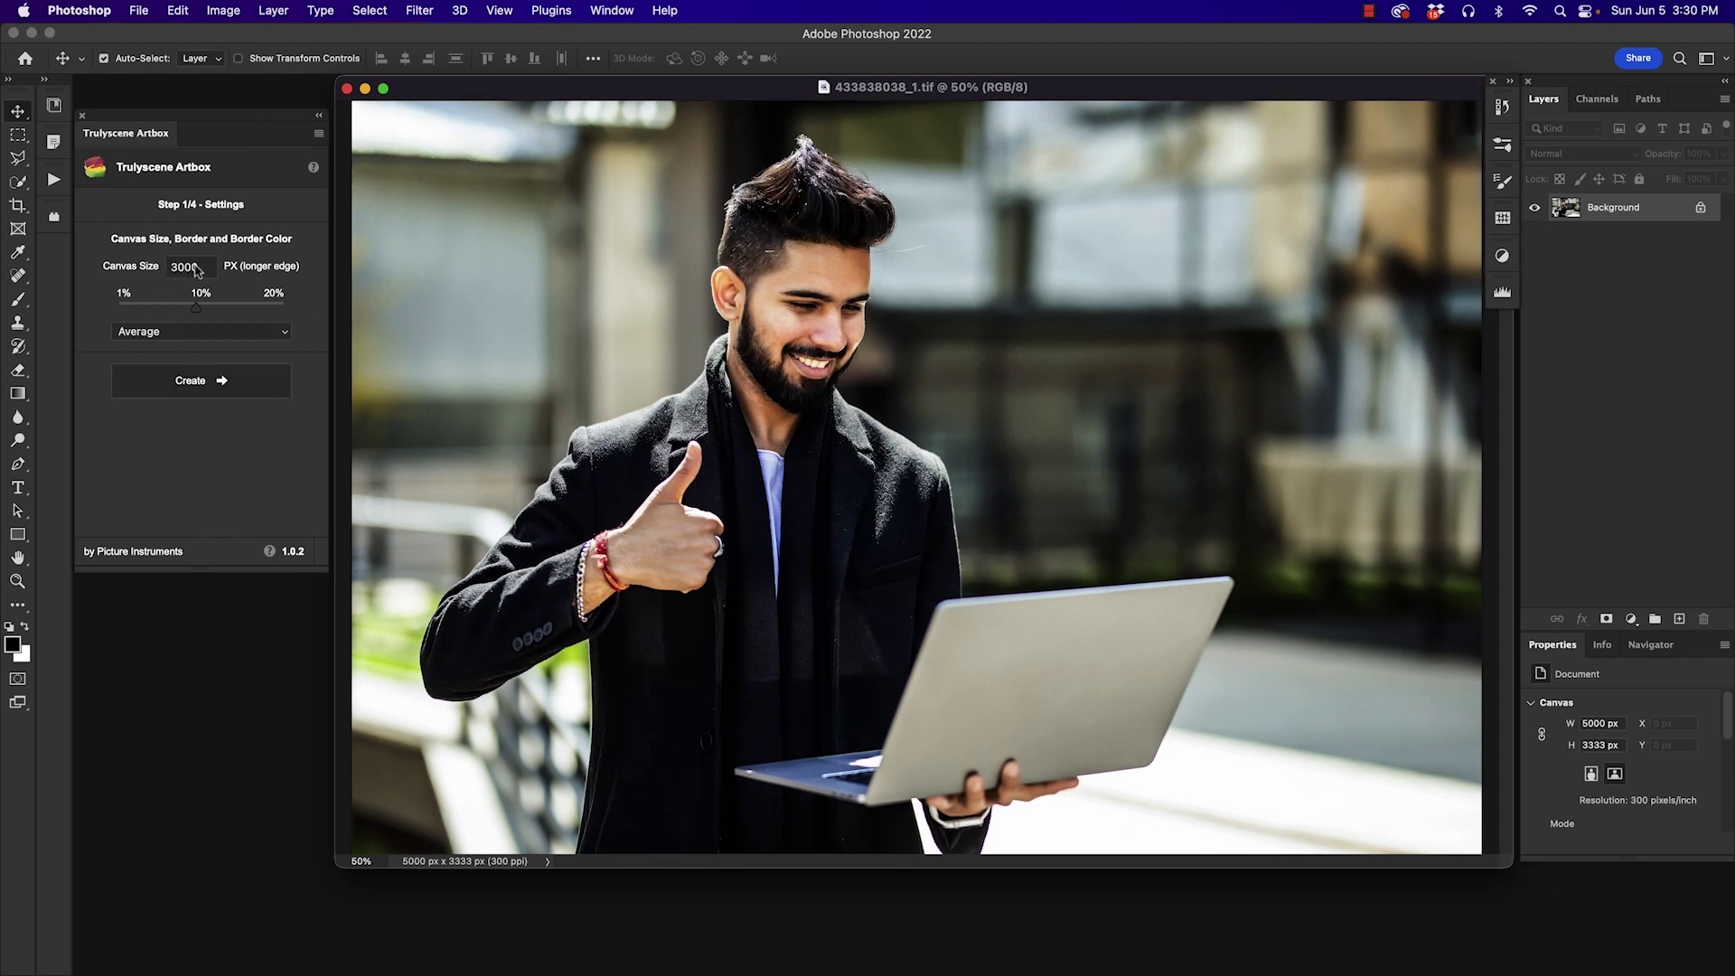
double_click(206, 267)
type("5000")
left_click_drag(195, 308, 137, 311)
left_click(285, 332)
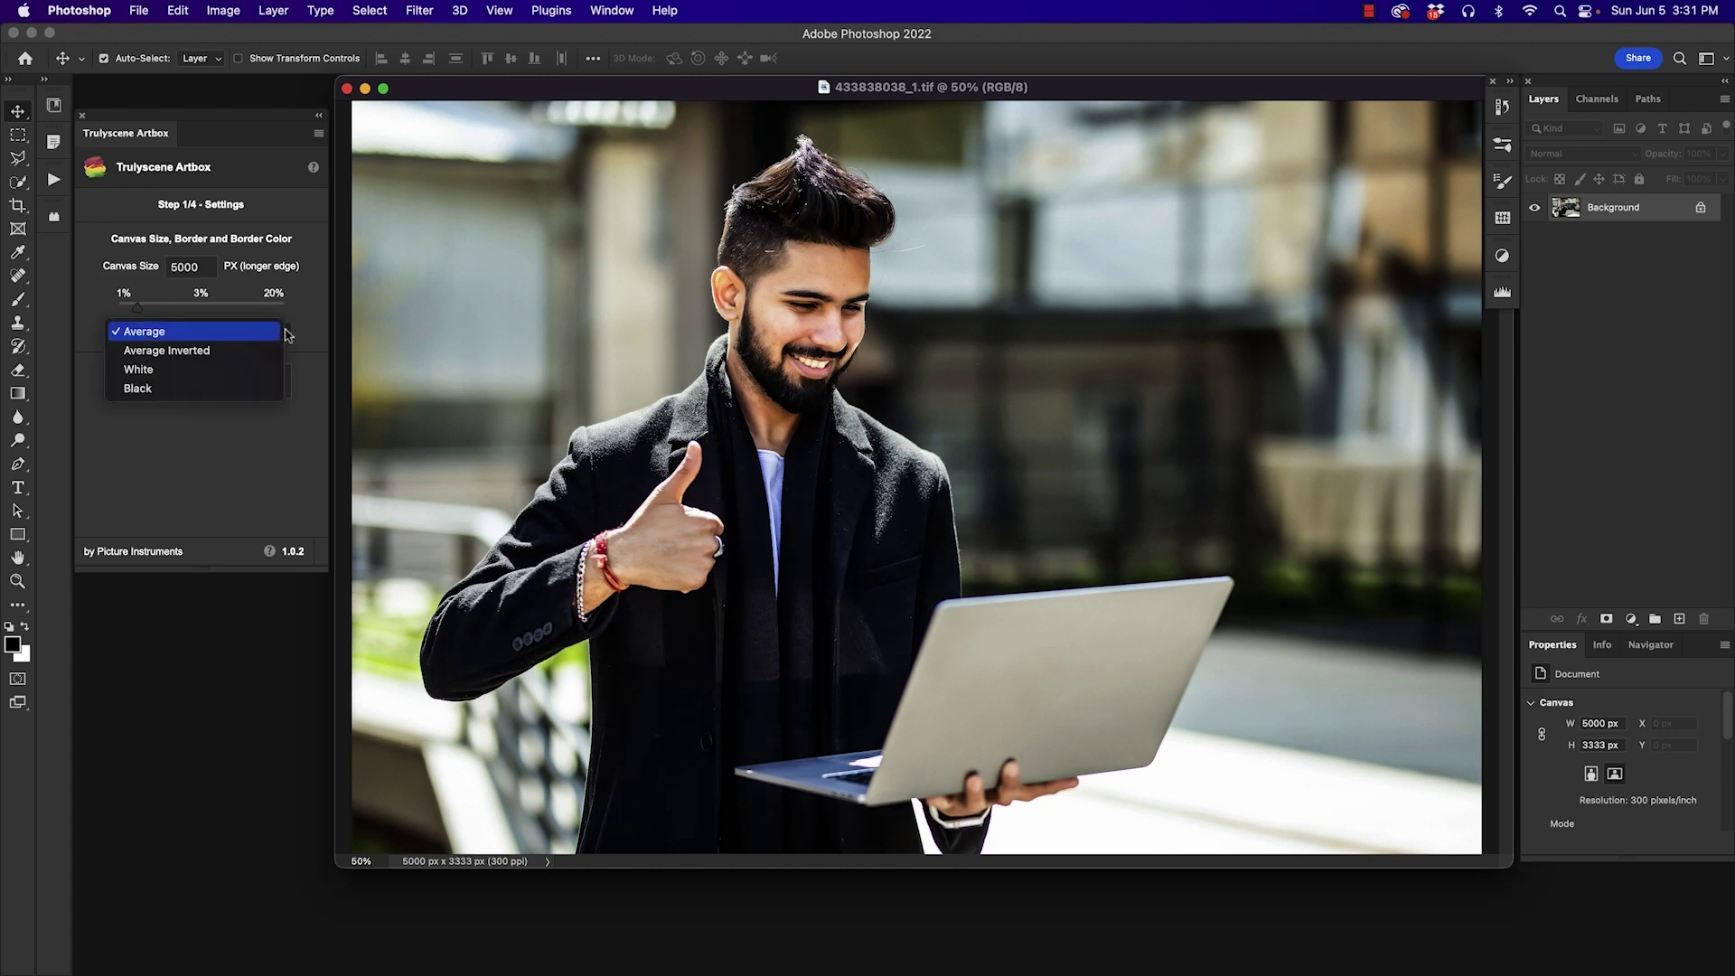
left_click(247, 335)
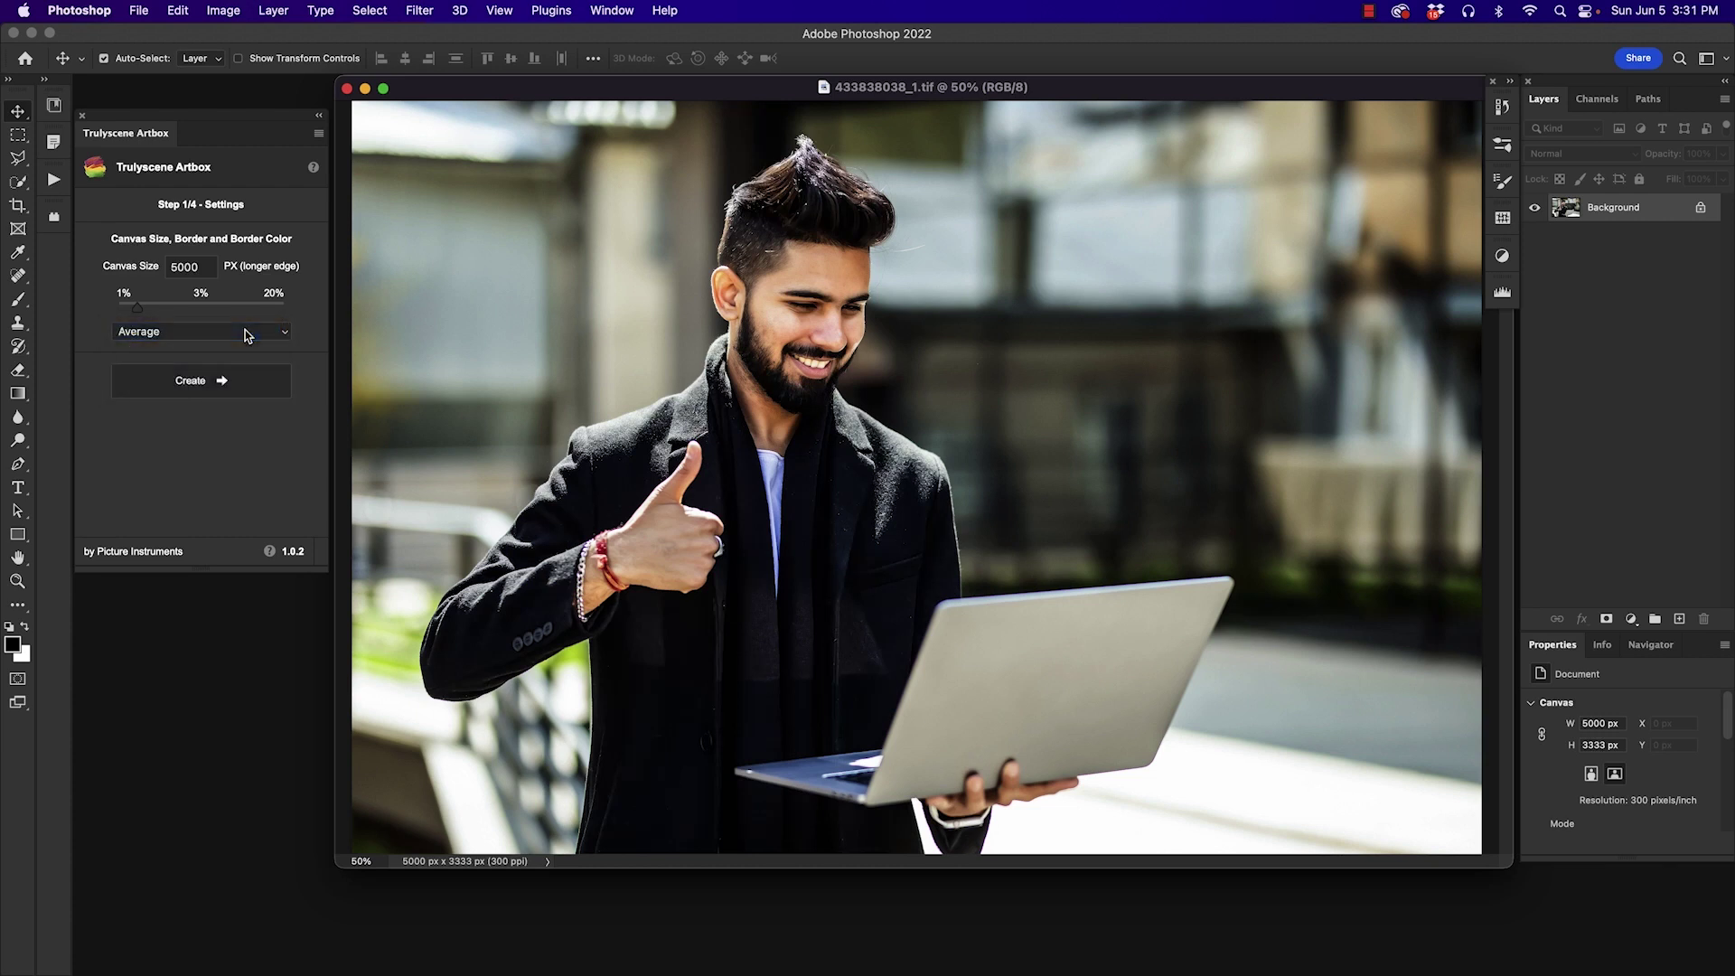
left_click(185, 381)
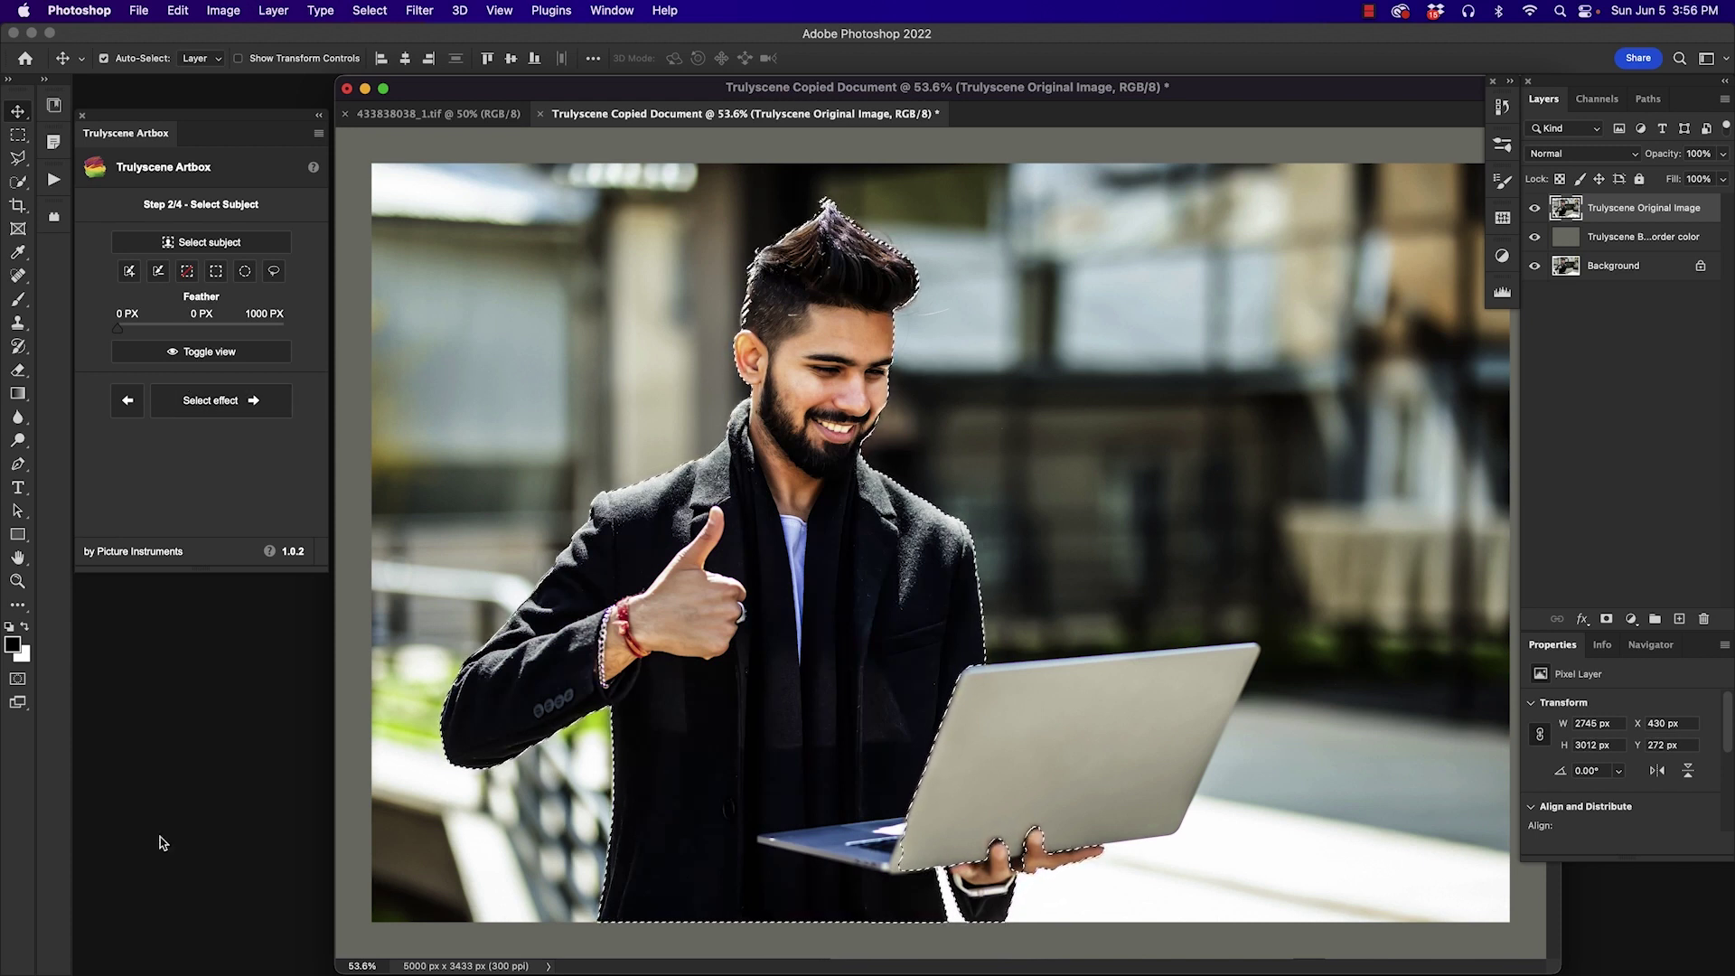
Add the laptop to the man's subject selection with the Quick Selection tool, checking the mask preview
left_click(191, 360)
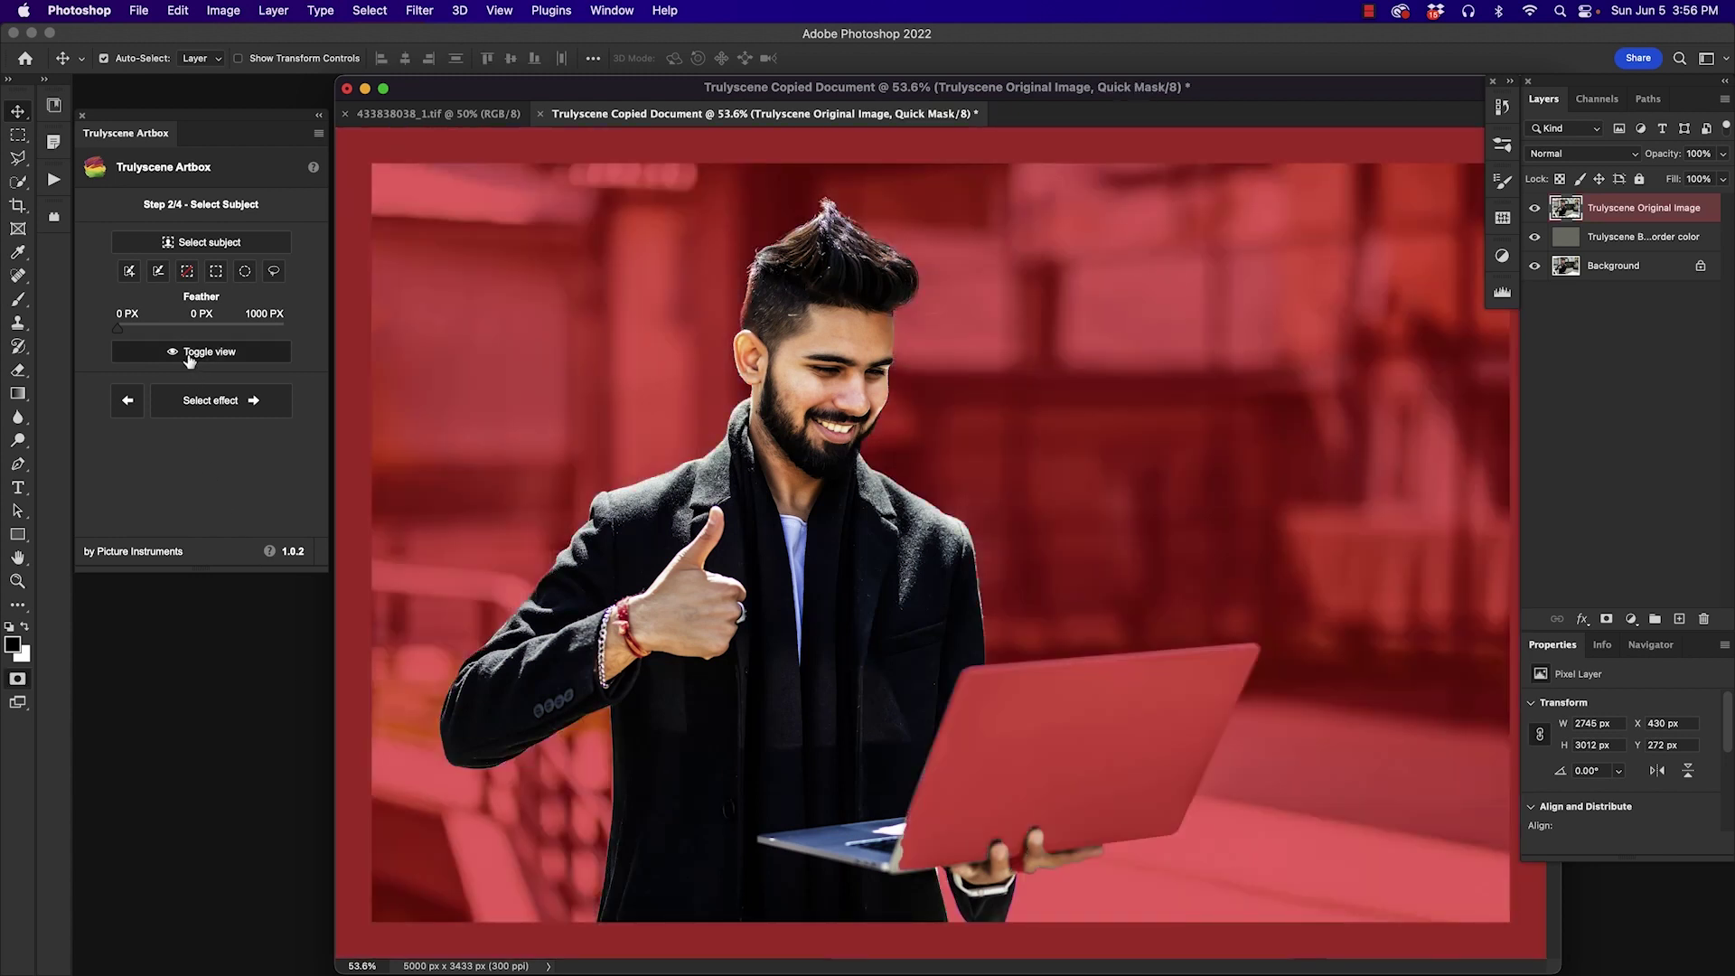
left_click(190, 360)
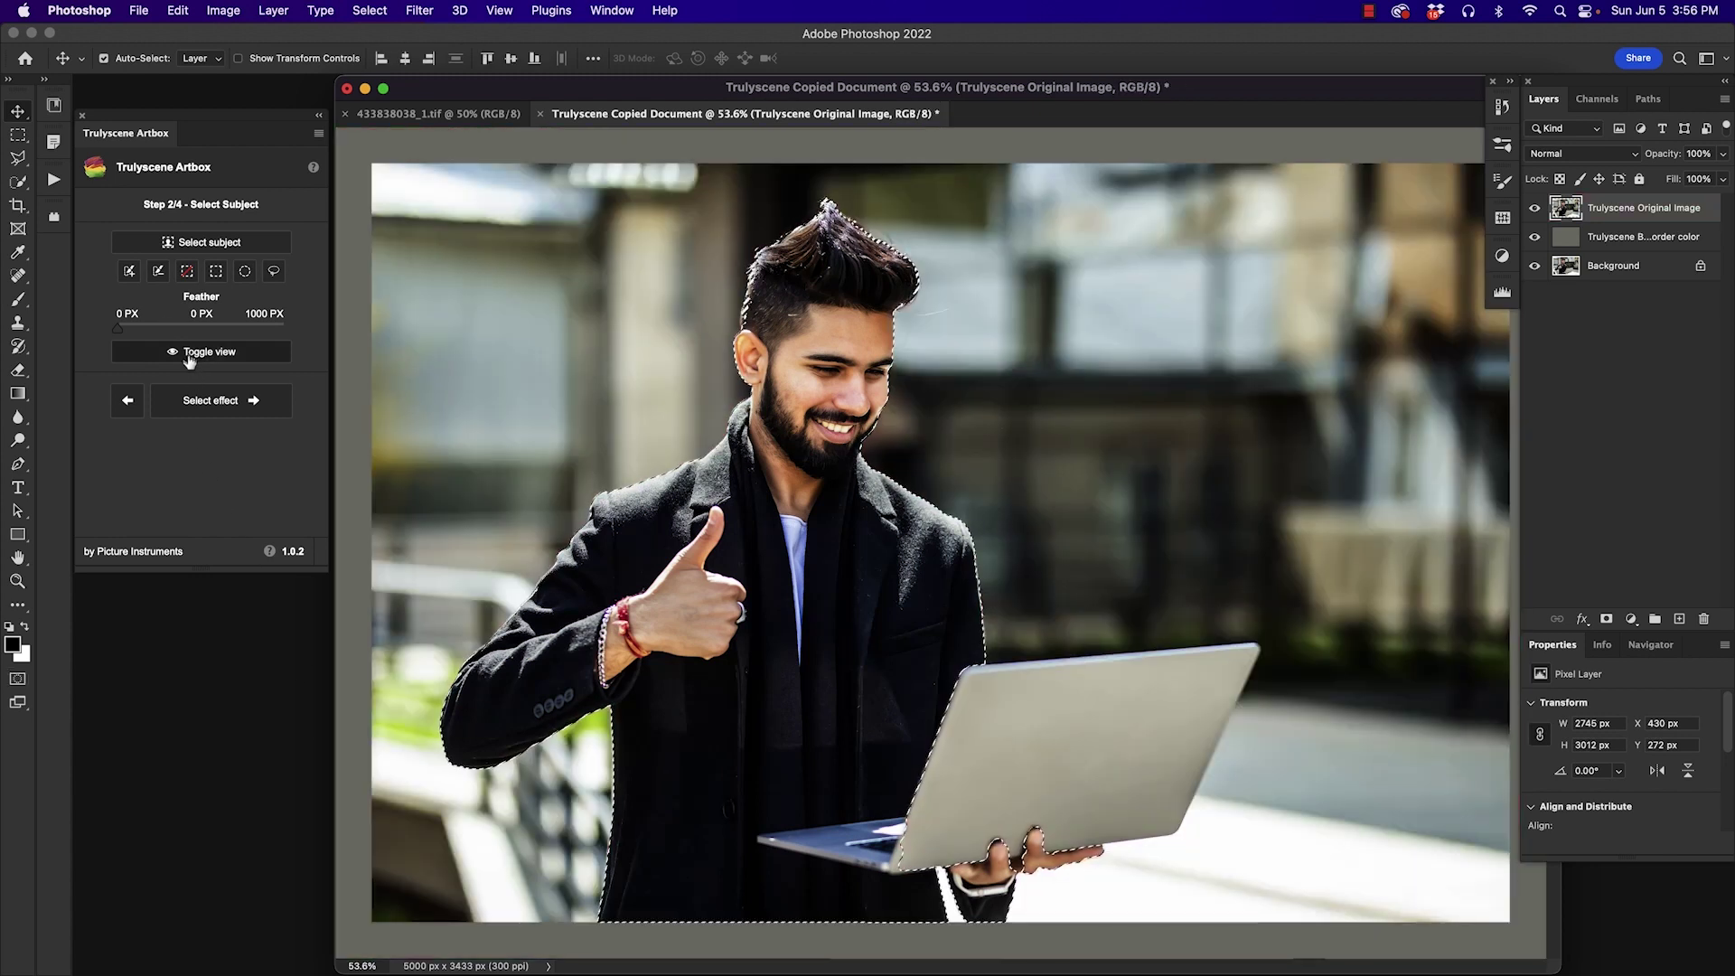
left_click(129, 272)
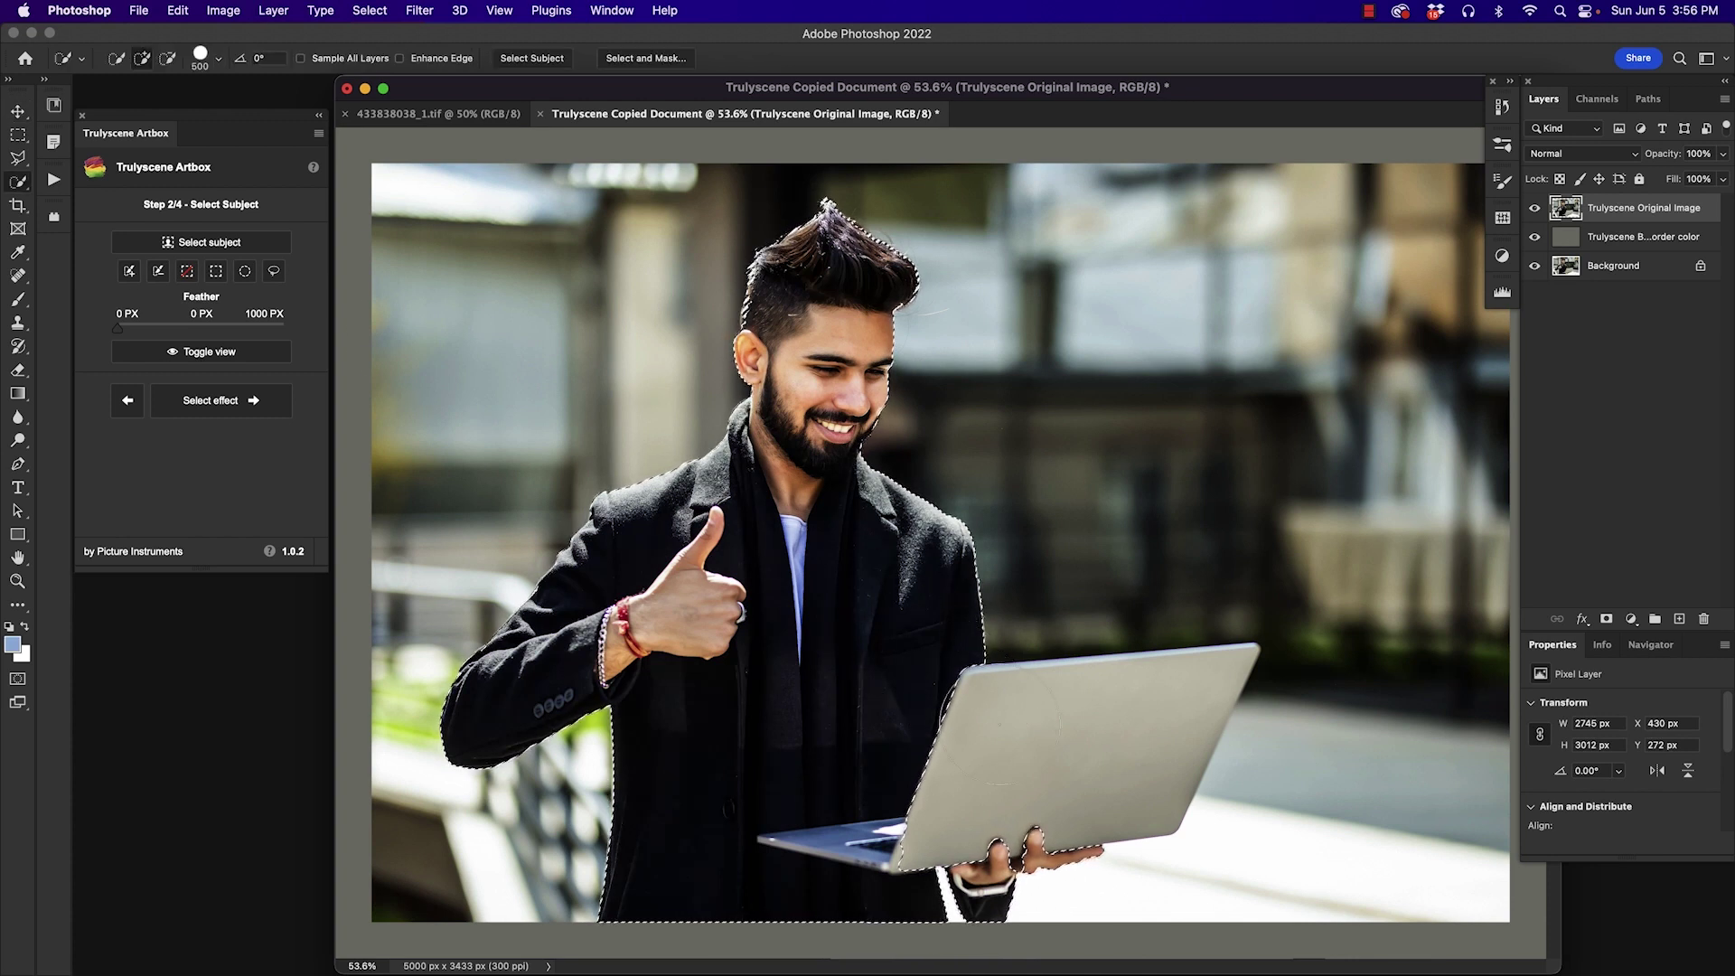
left_click(1097, 755)
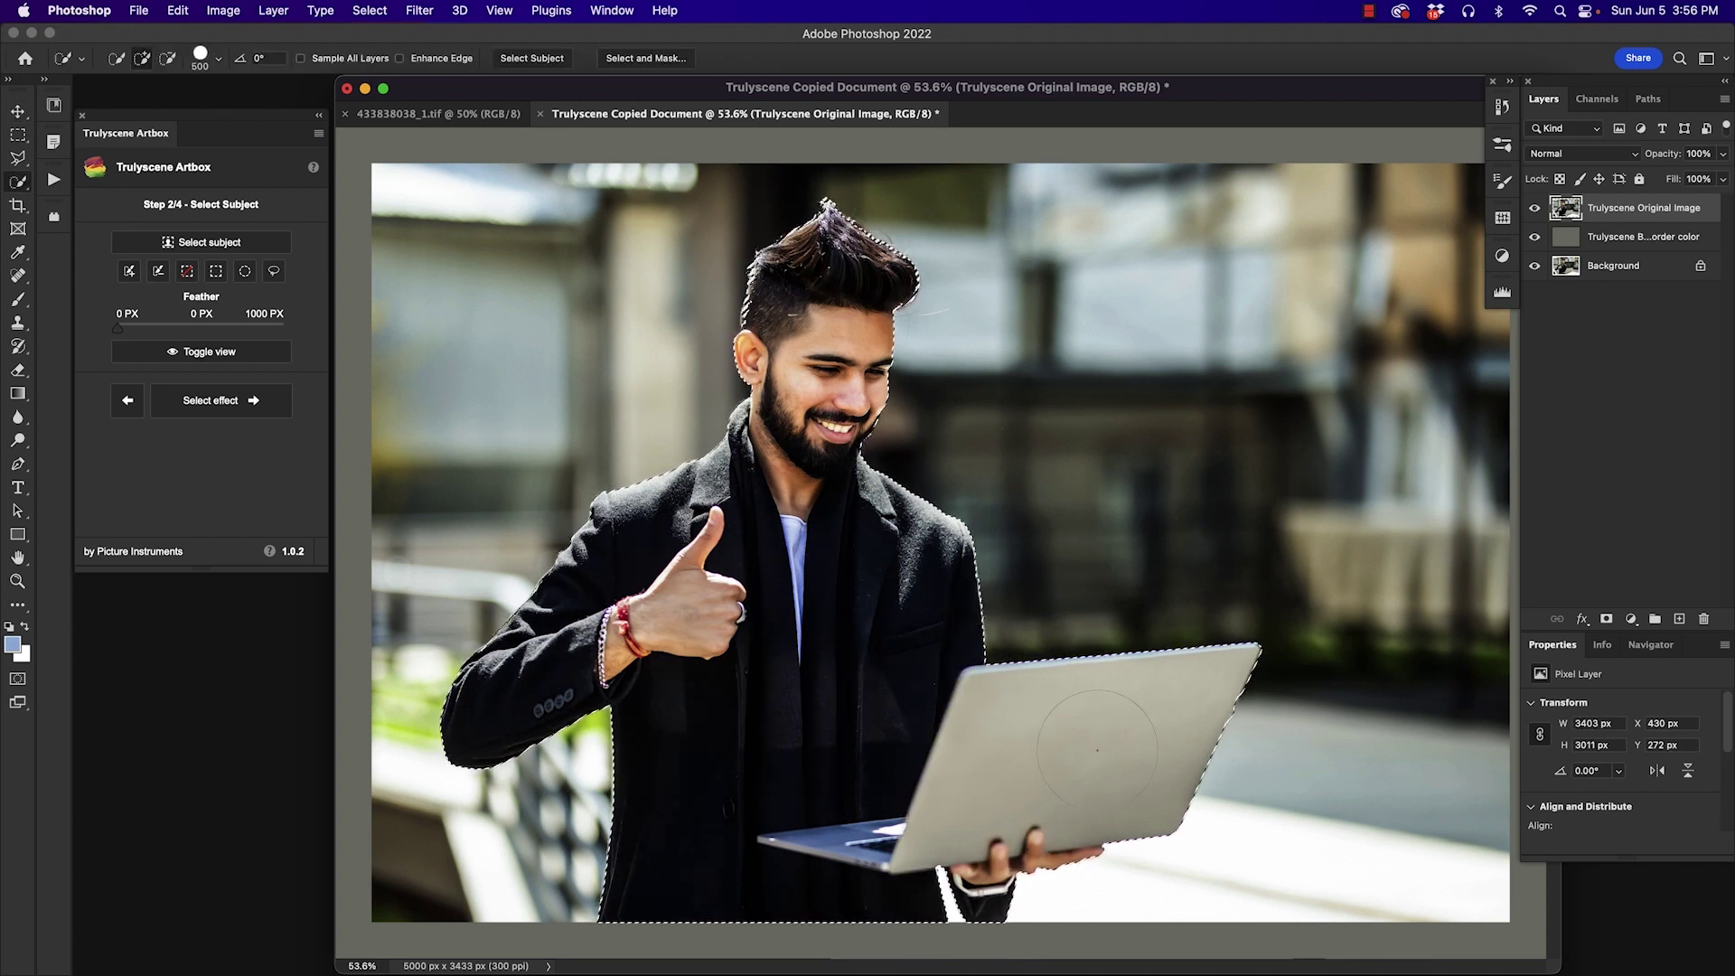
left_click(185, 356)
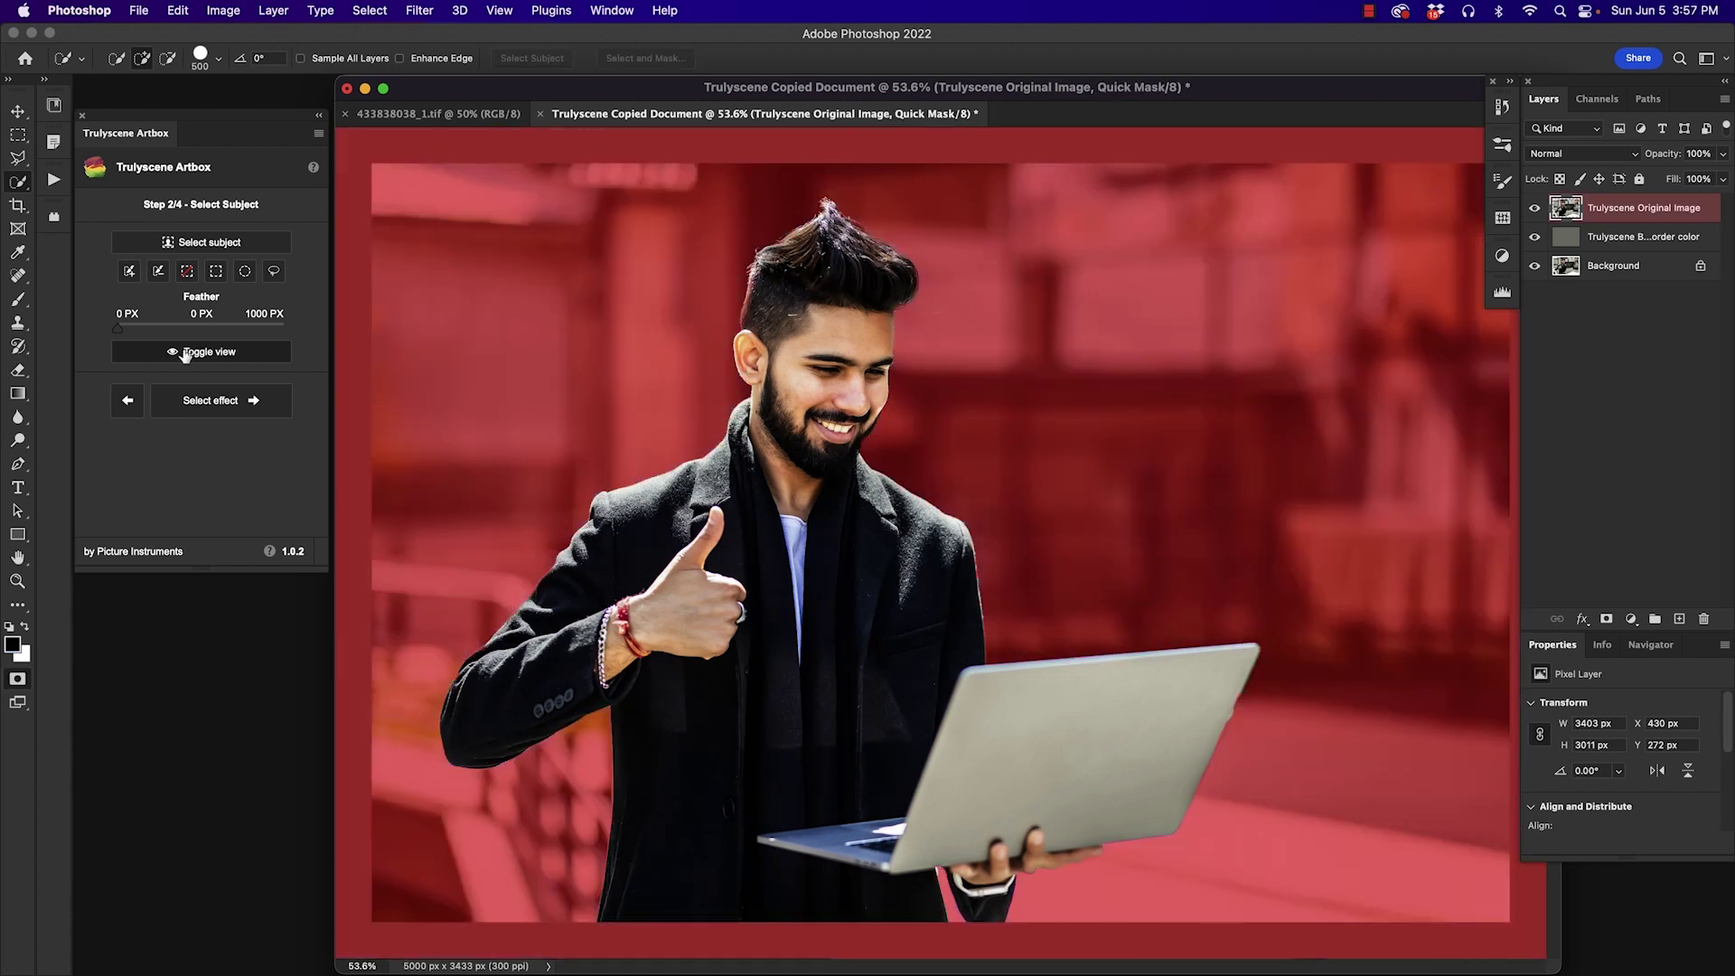
left_click(185, 353)
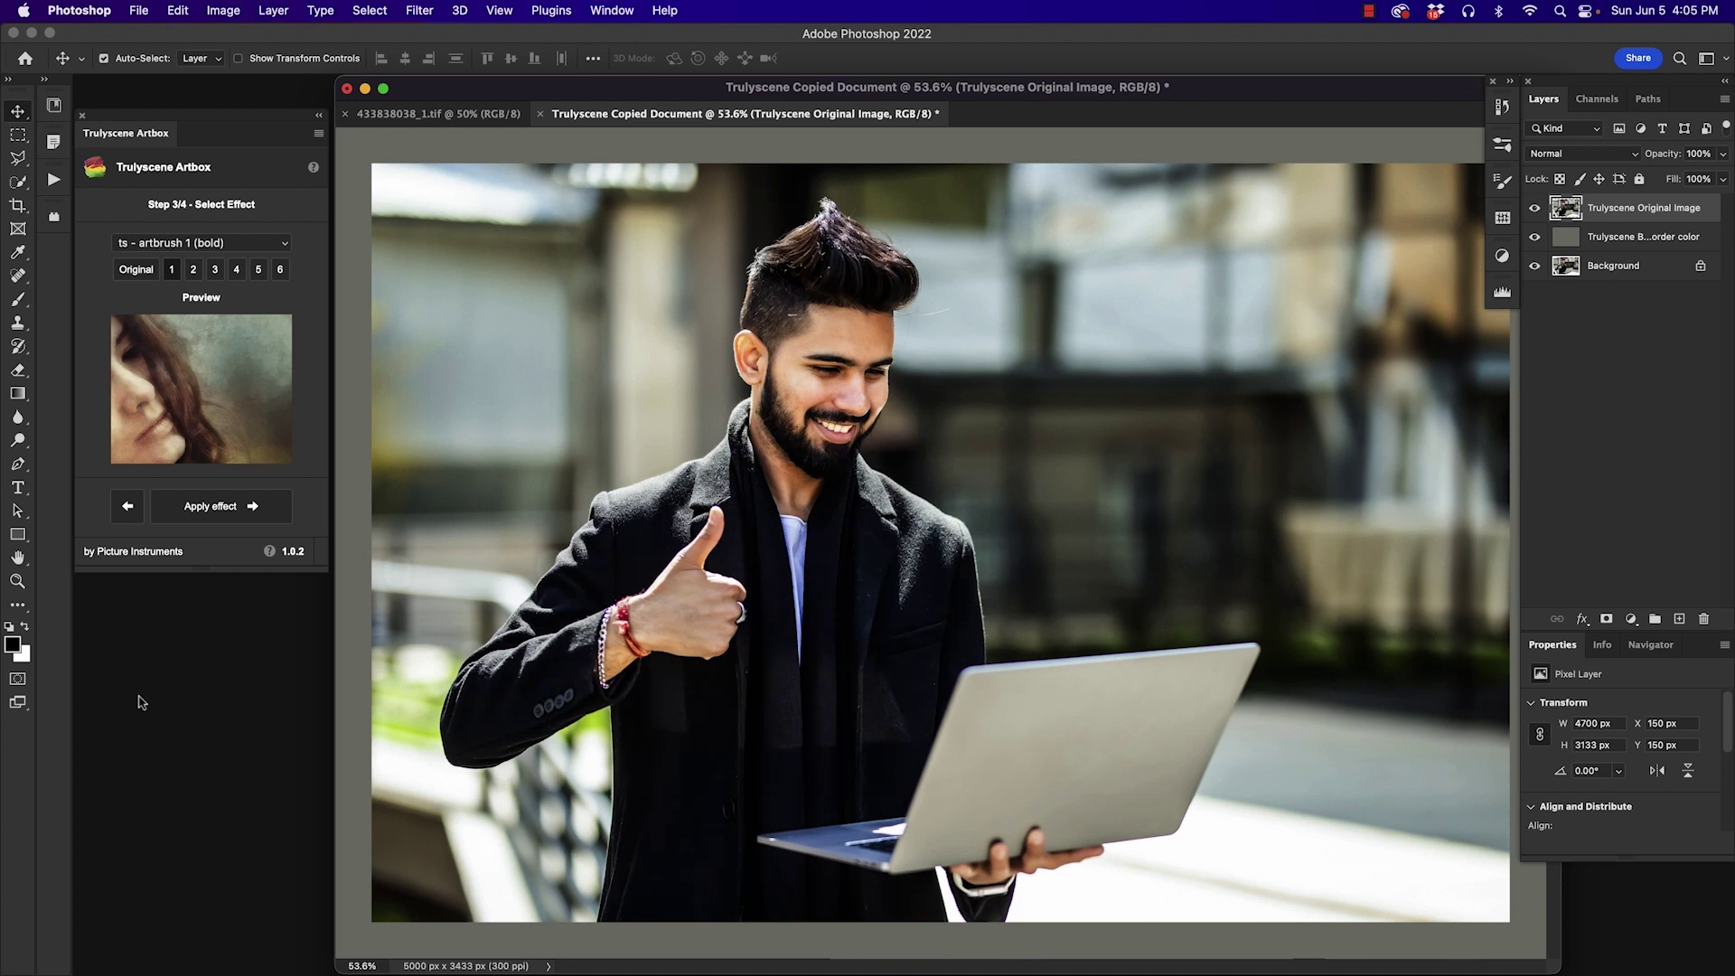
Choose ts - artbrush 4 (bold), preview another variant, and apply the effect
left_click(277, 246)
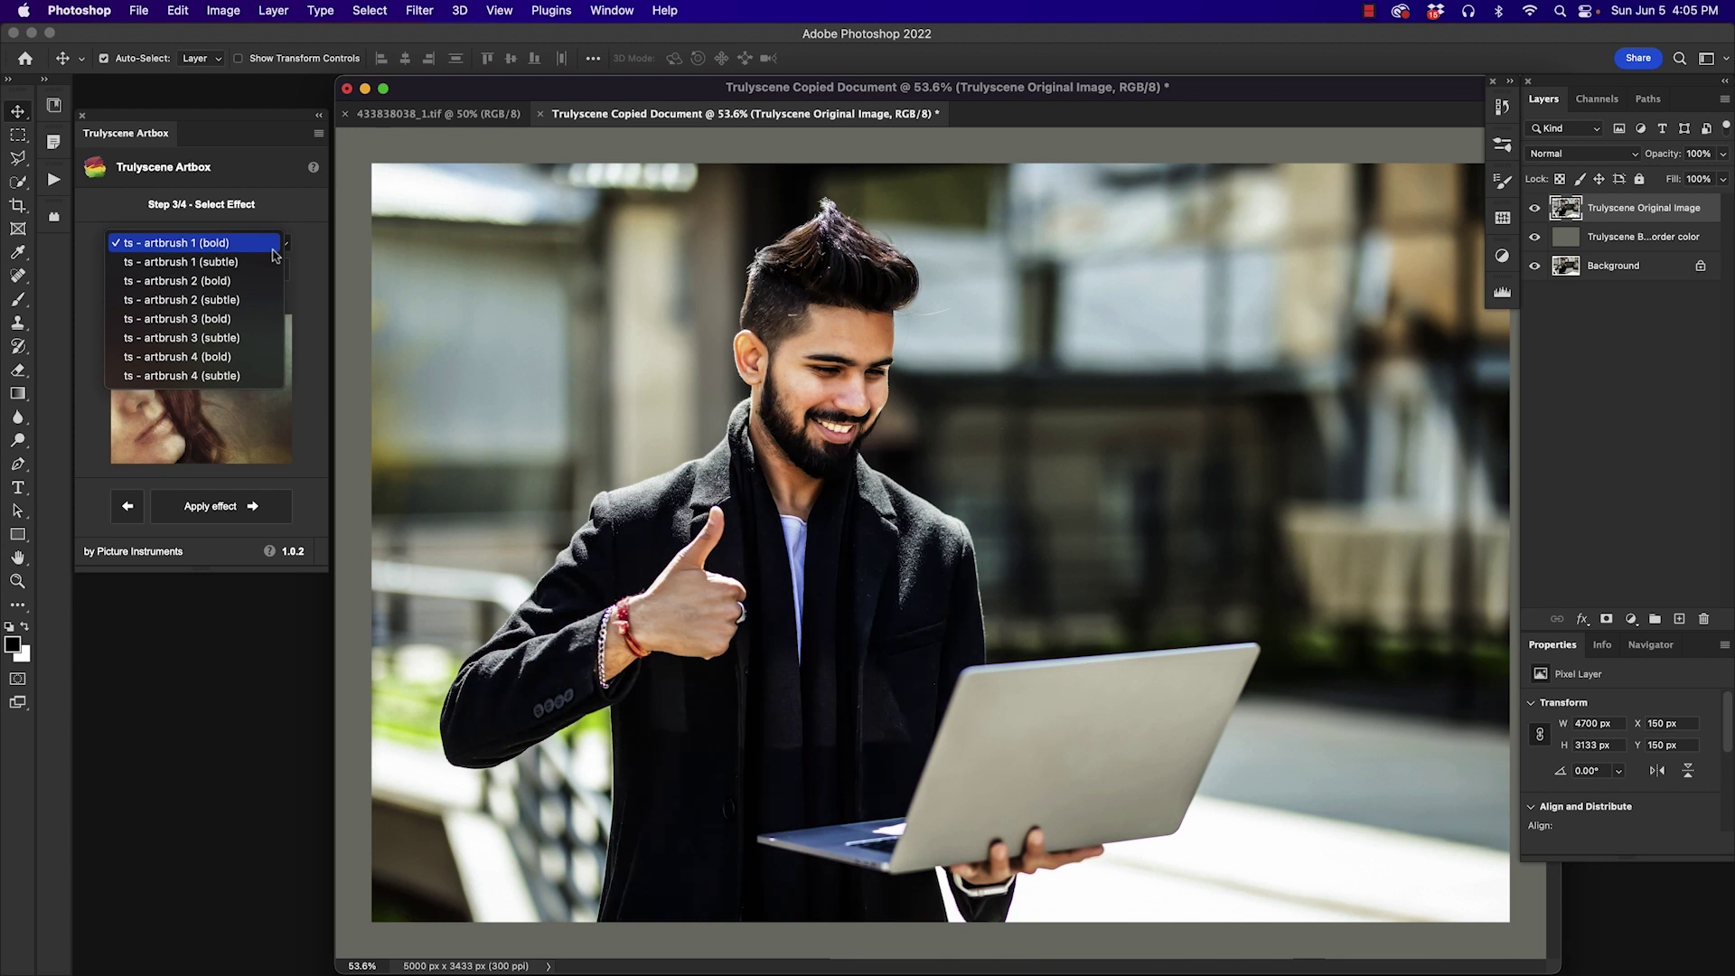
left_click(219, 357)
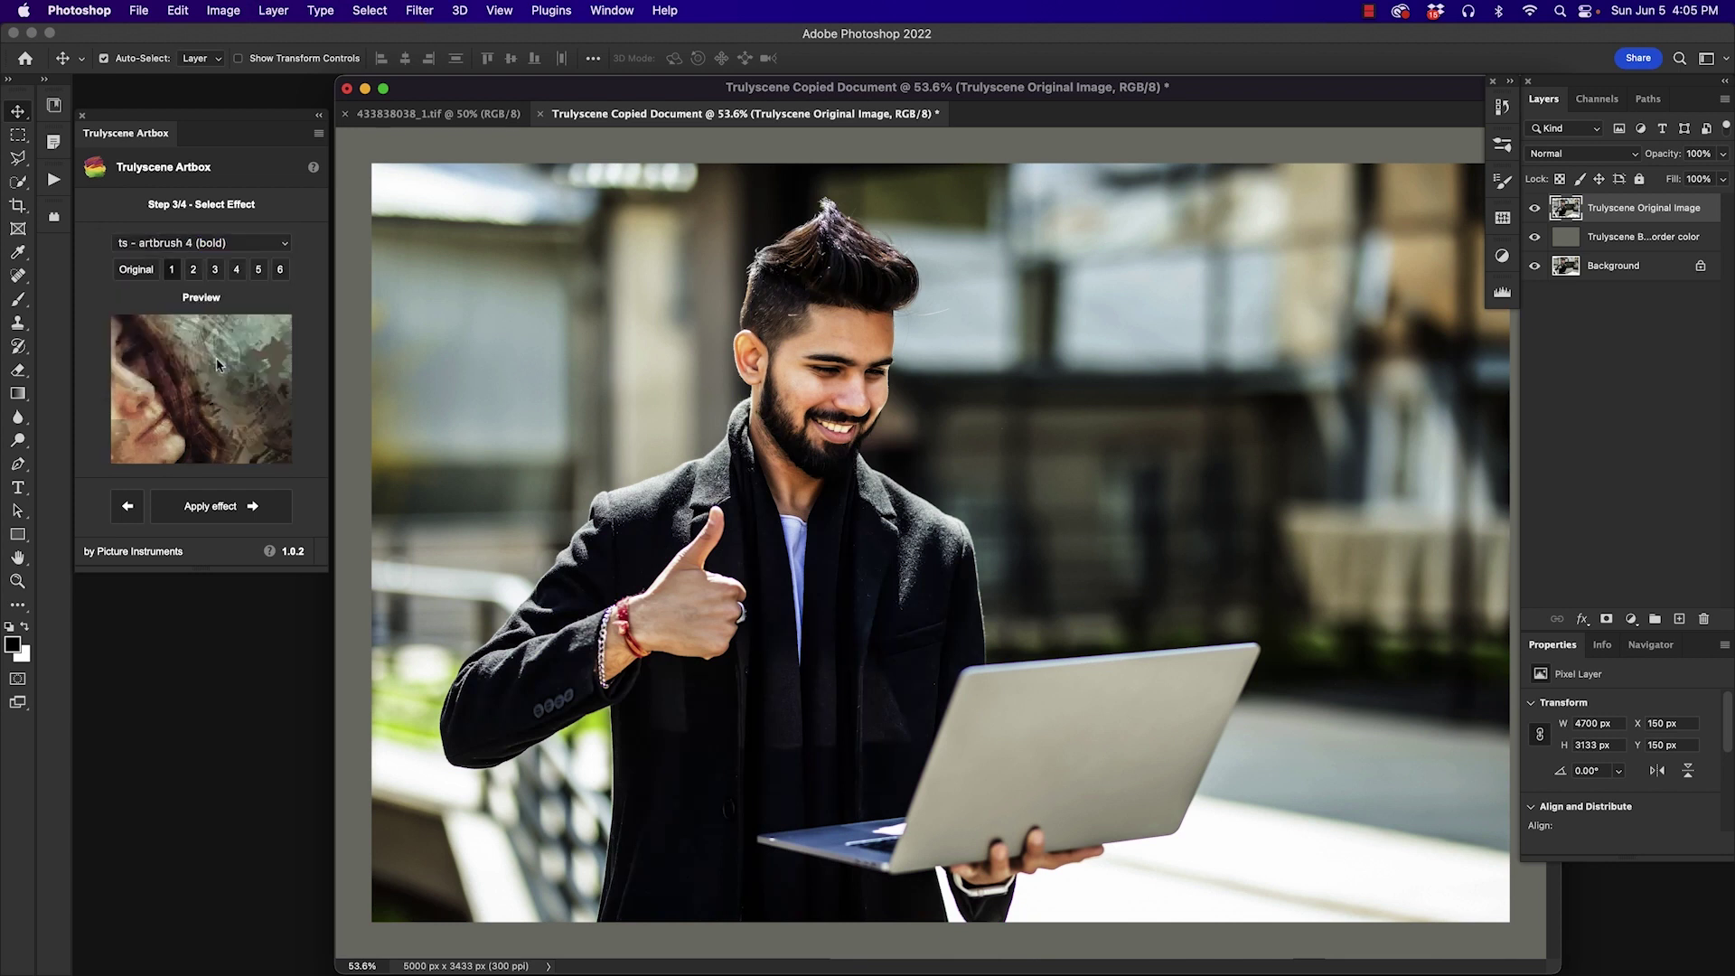
left_click(260, 271)
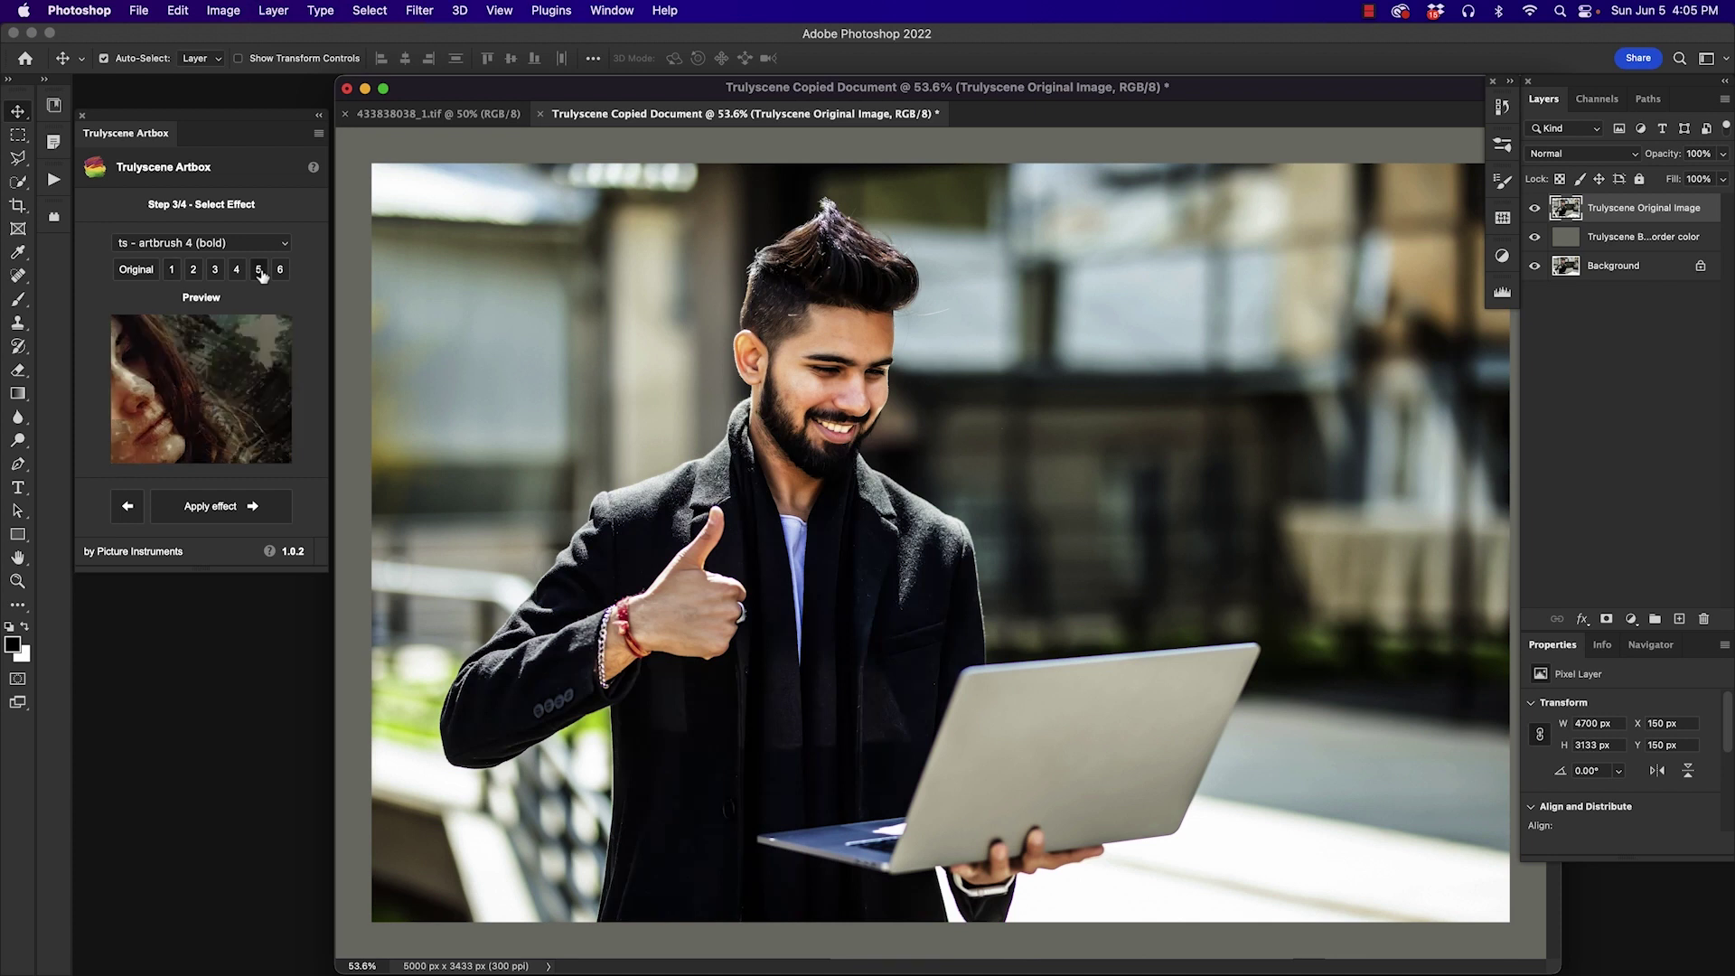
left_click(208, 508)
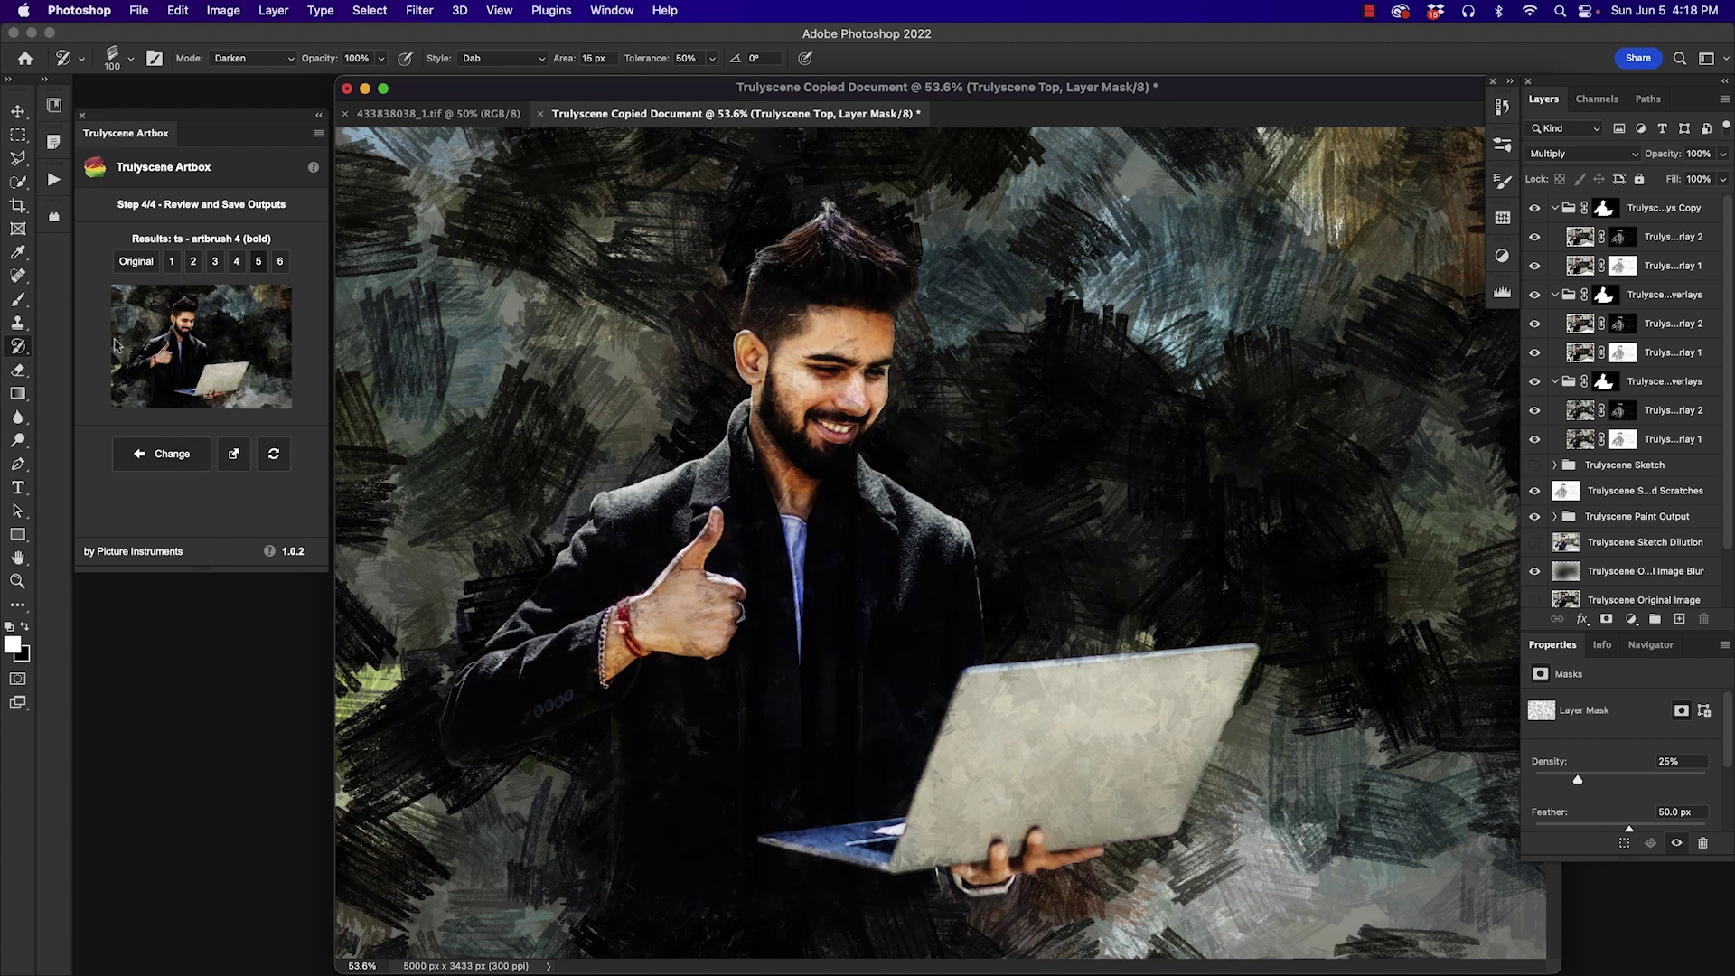
Compare the original with result variants 1–6, then export variant 3 as a new document
left_click(138, 261)
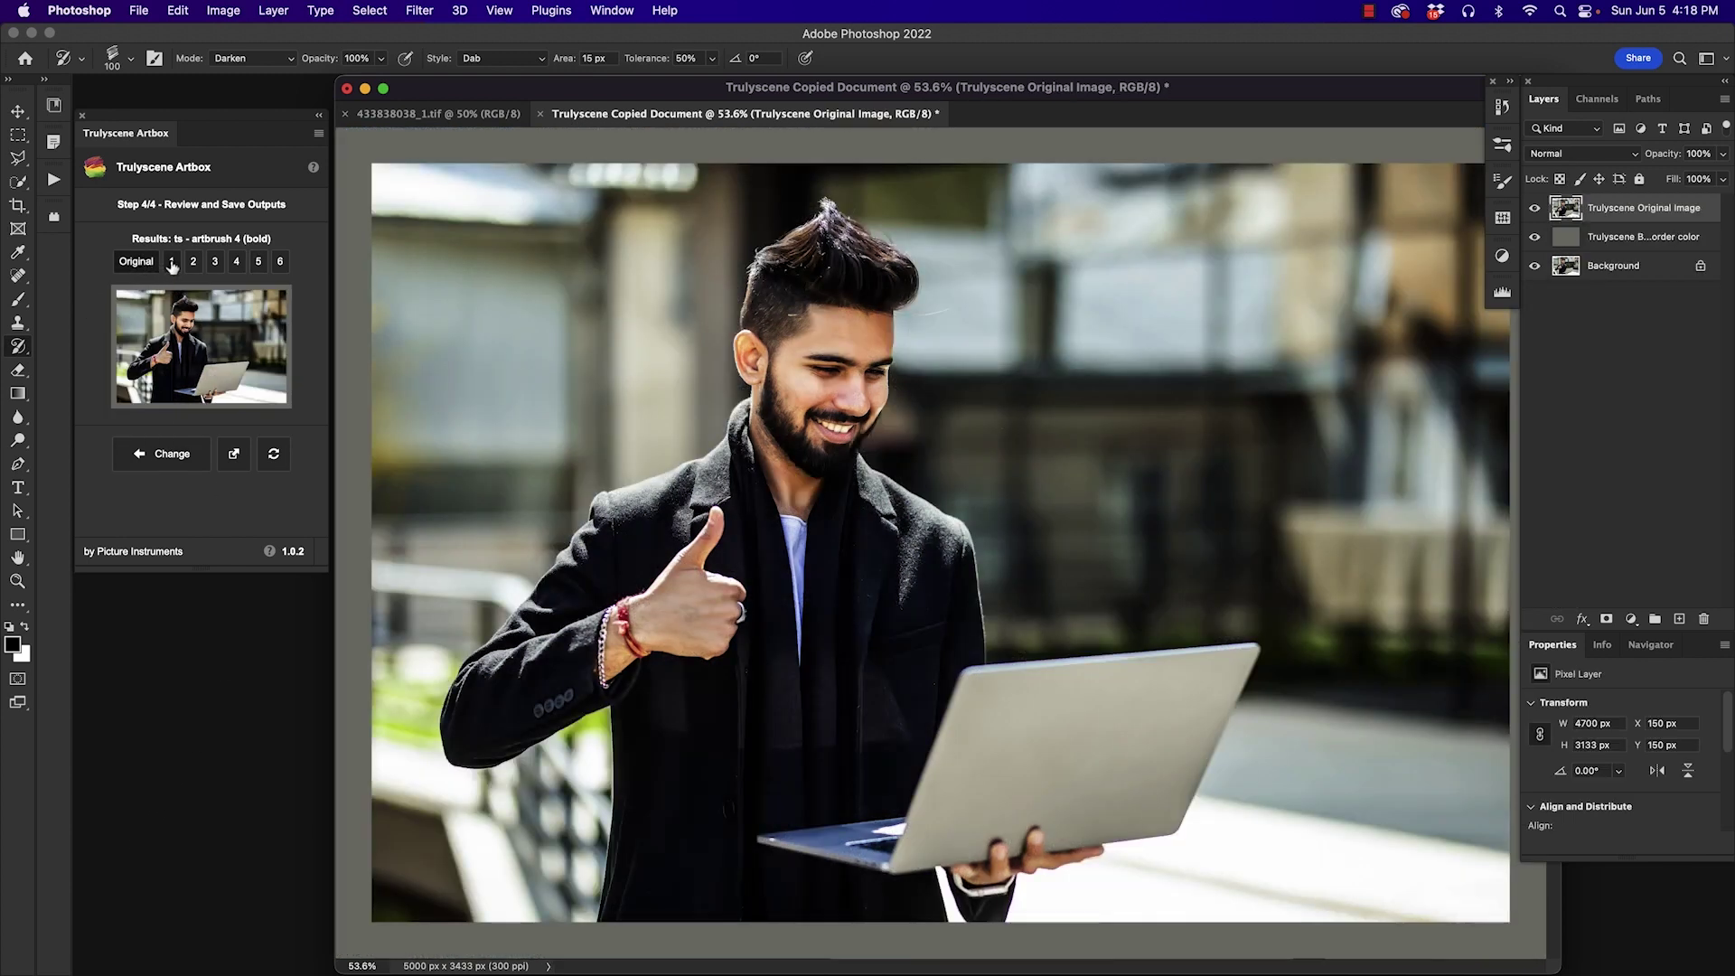
left_click(172, 262)
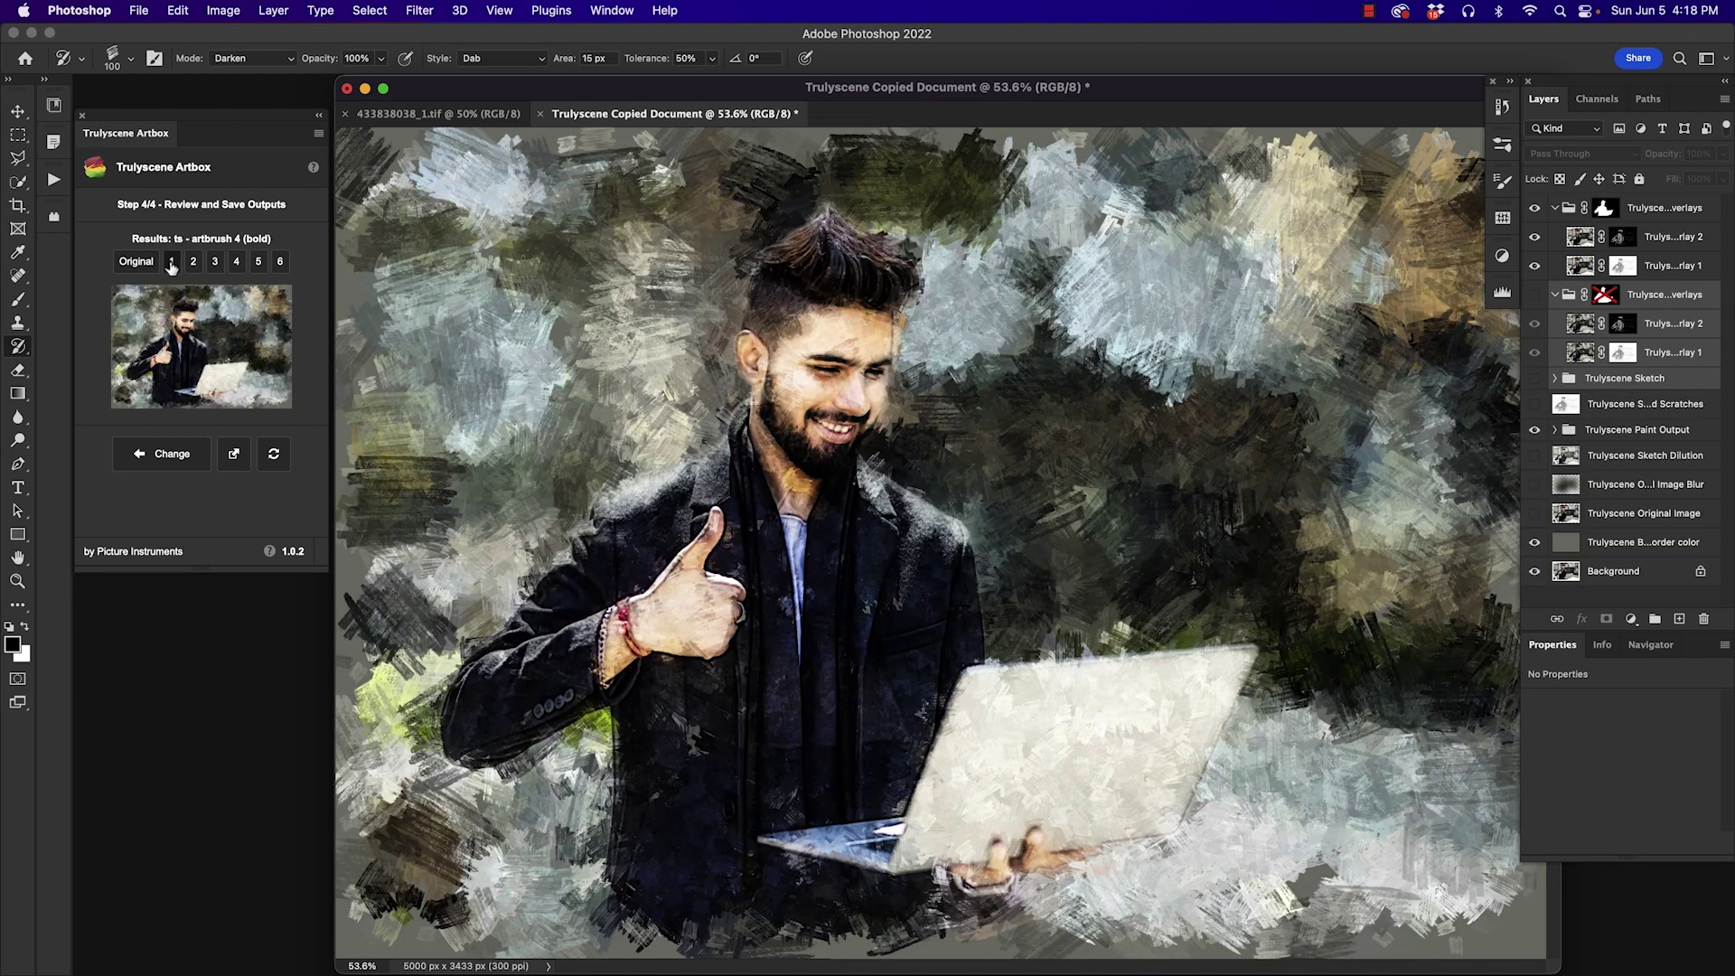
left_click(192, 262)
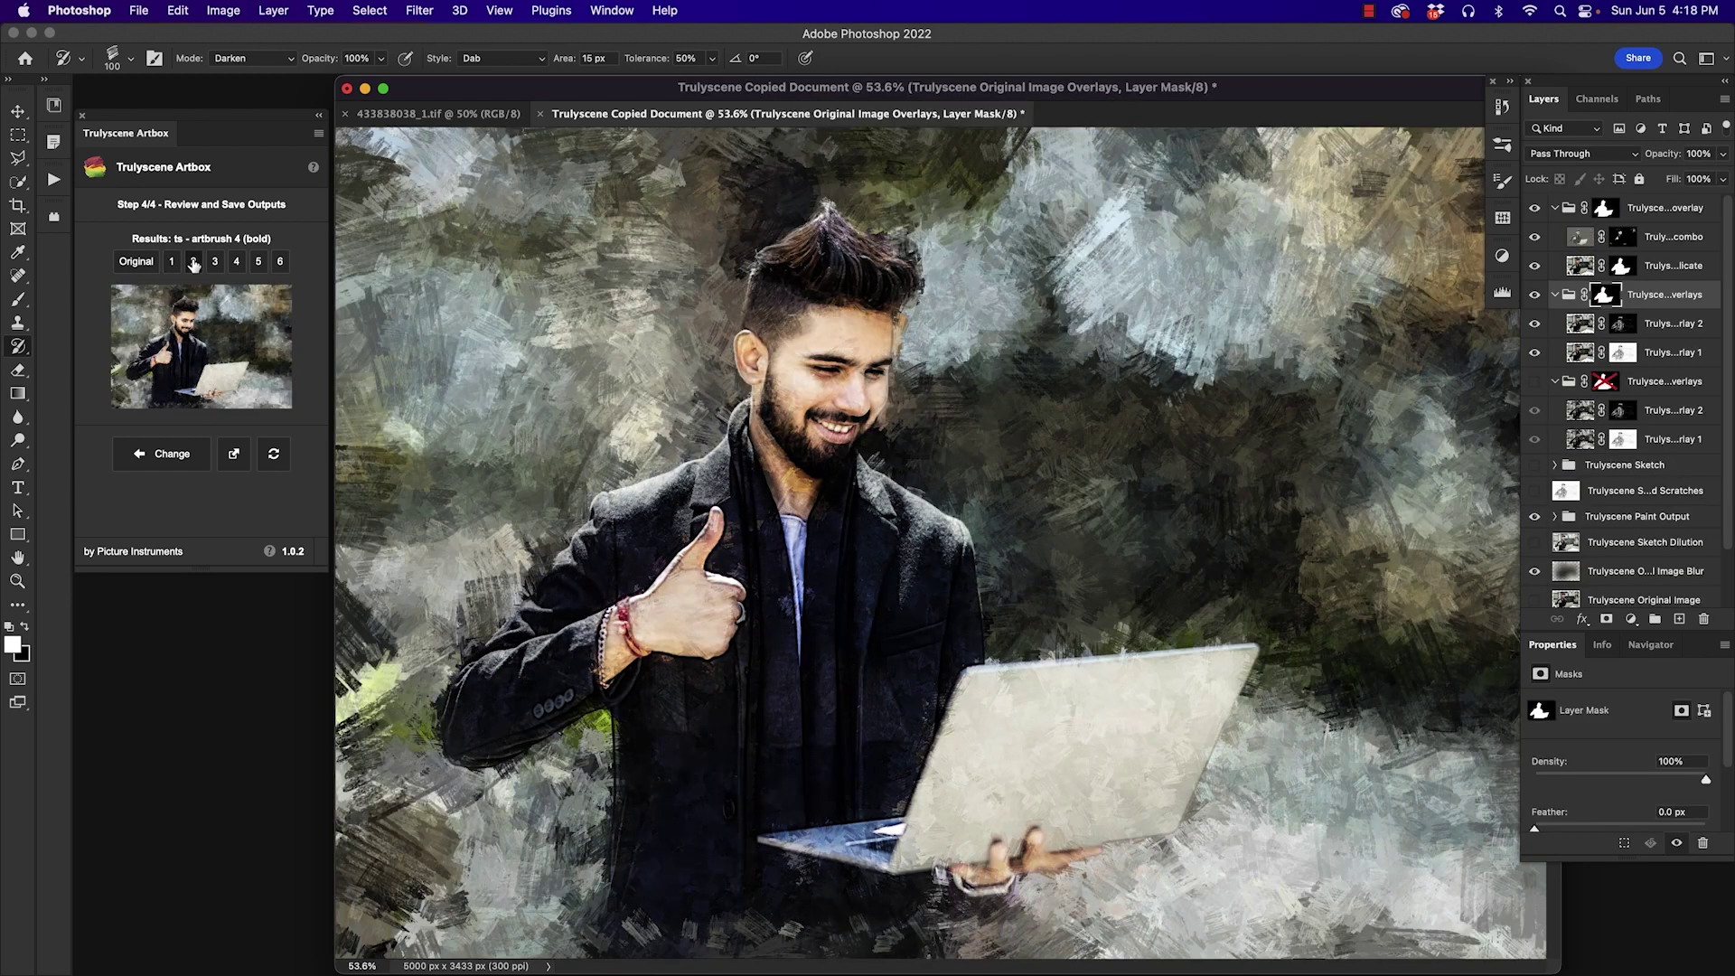
left_click(216, 263)
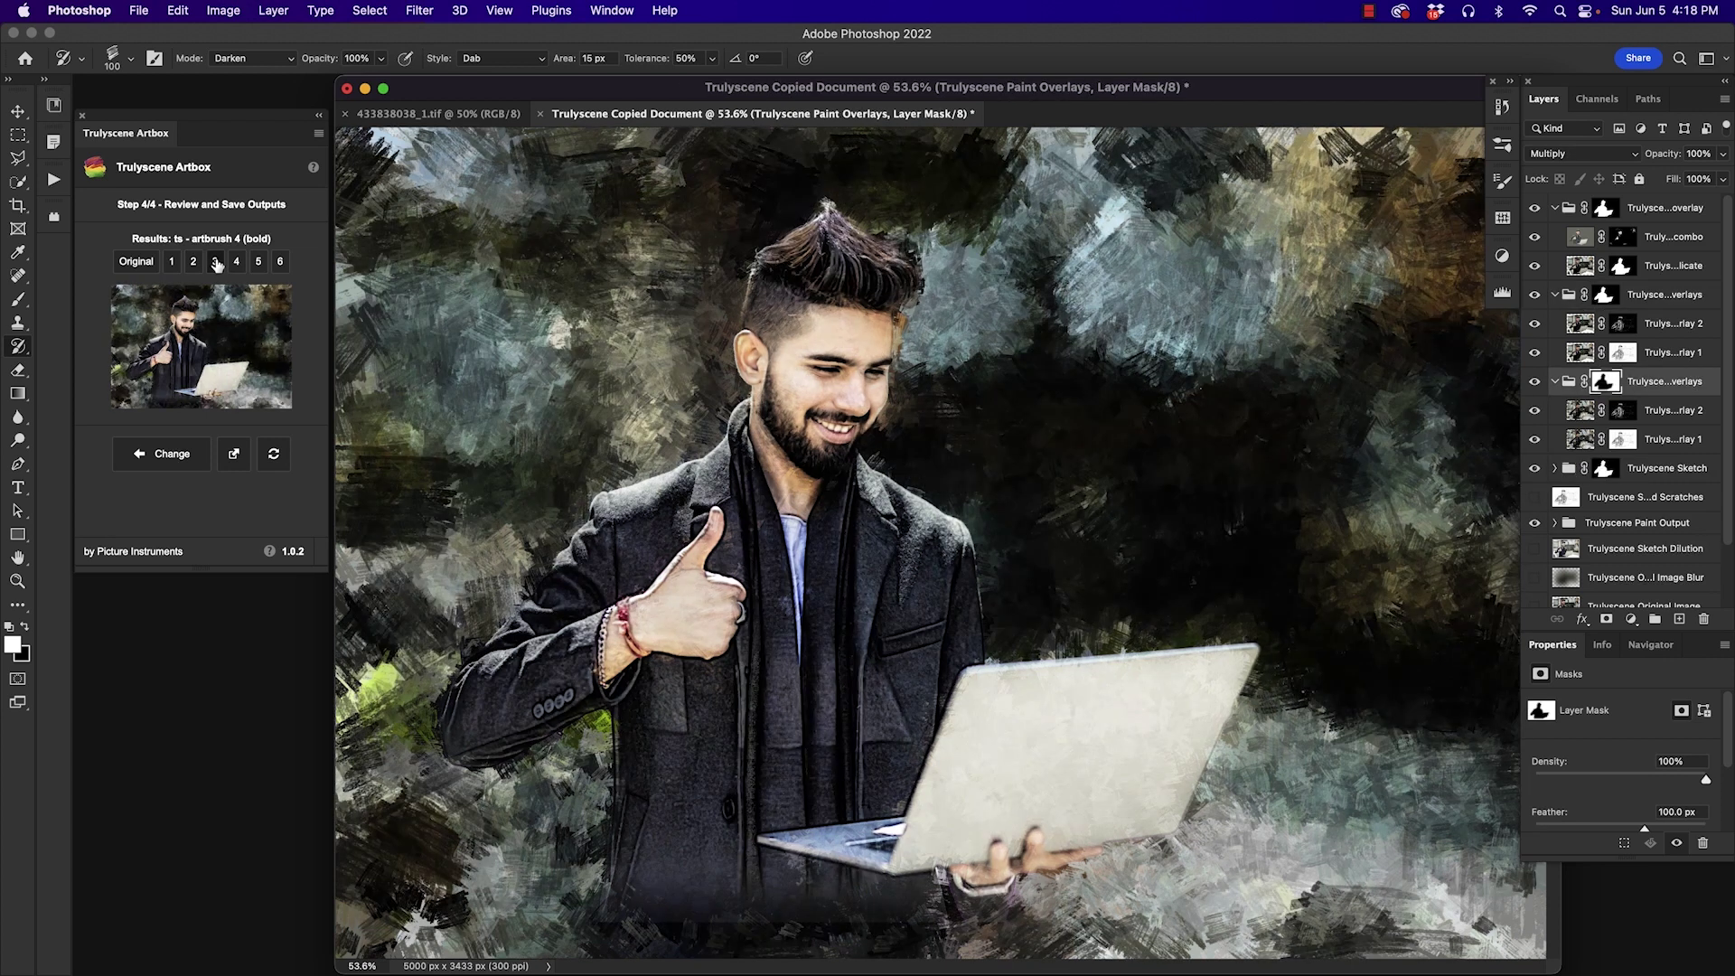
left_click(237, 263)
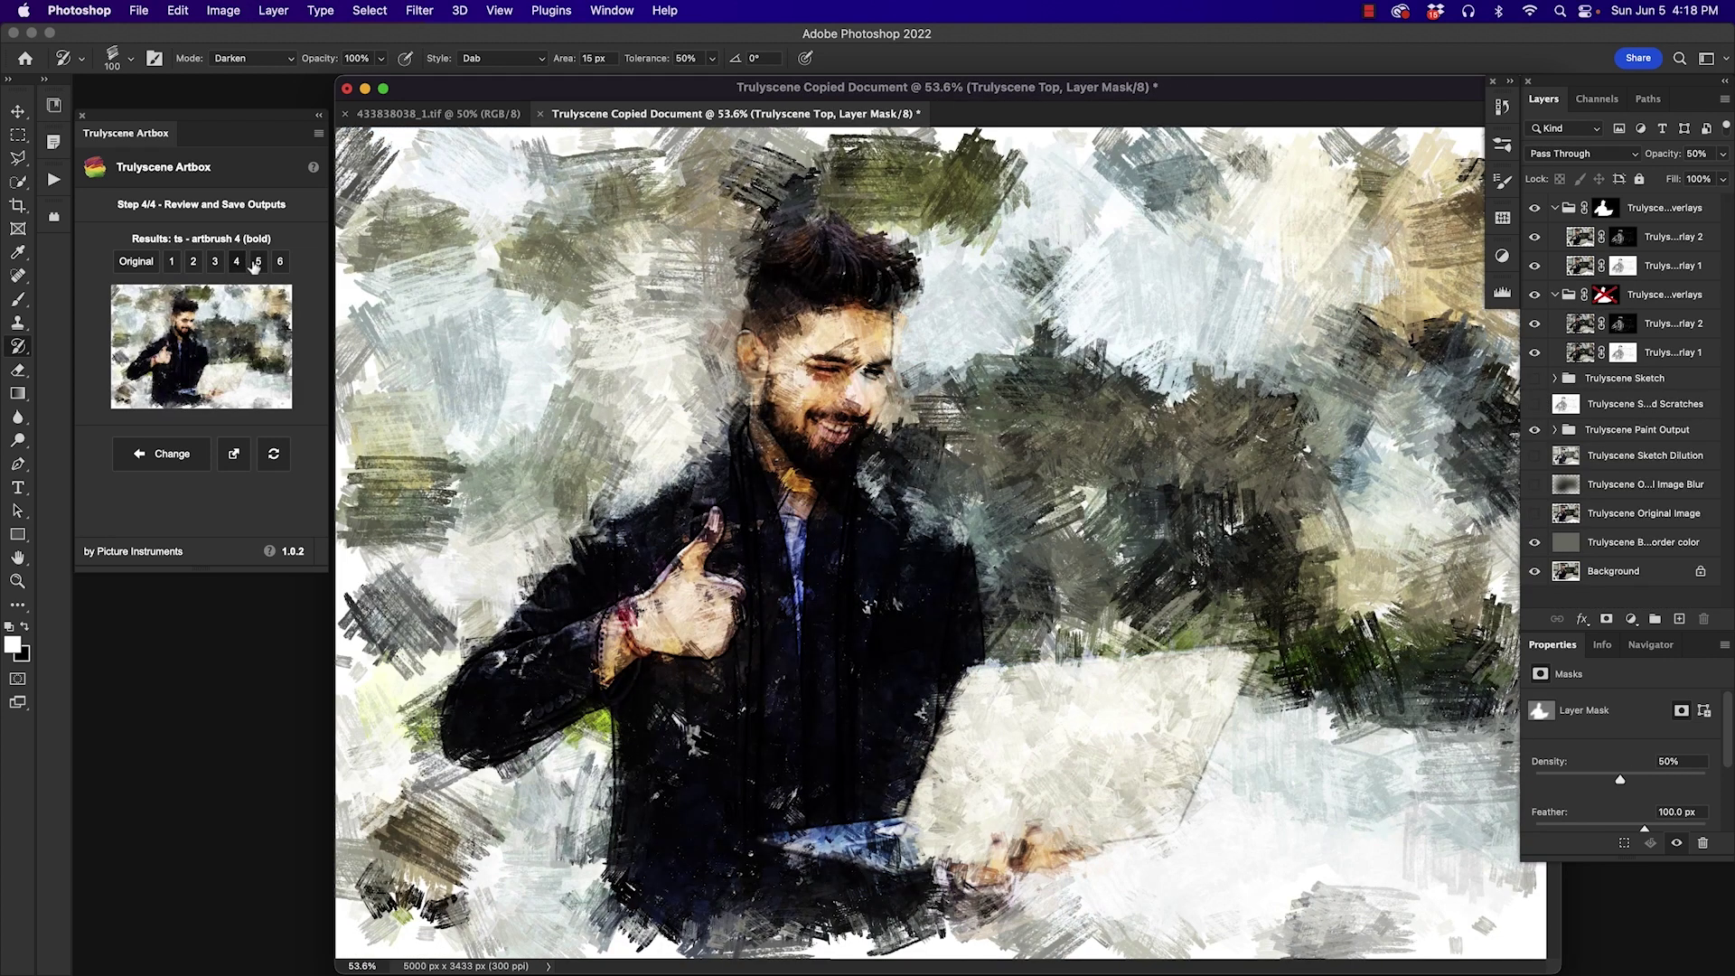
left_click(258, 263)
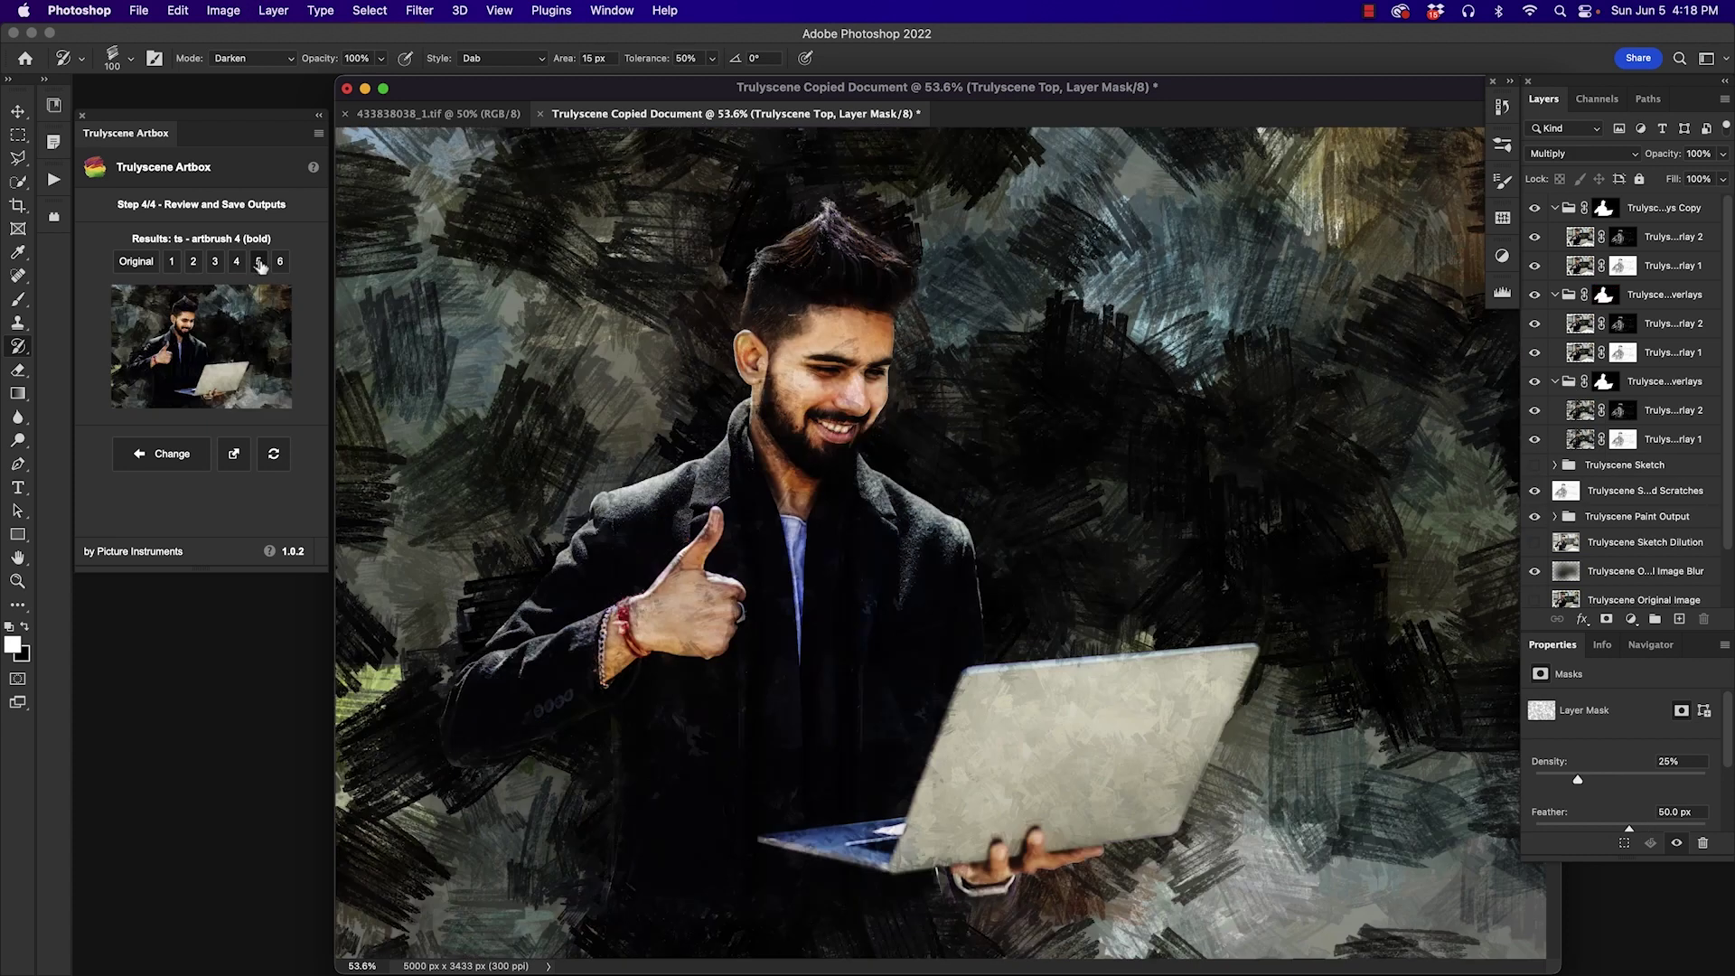
left_click(280, 262)
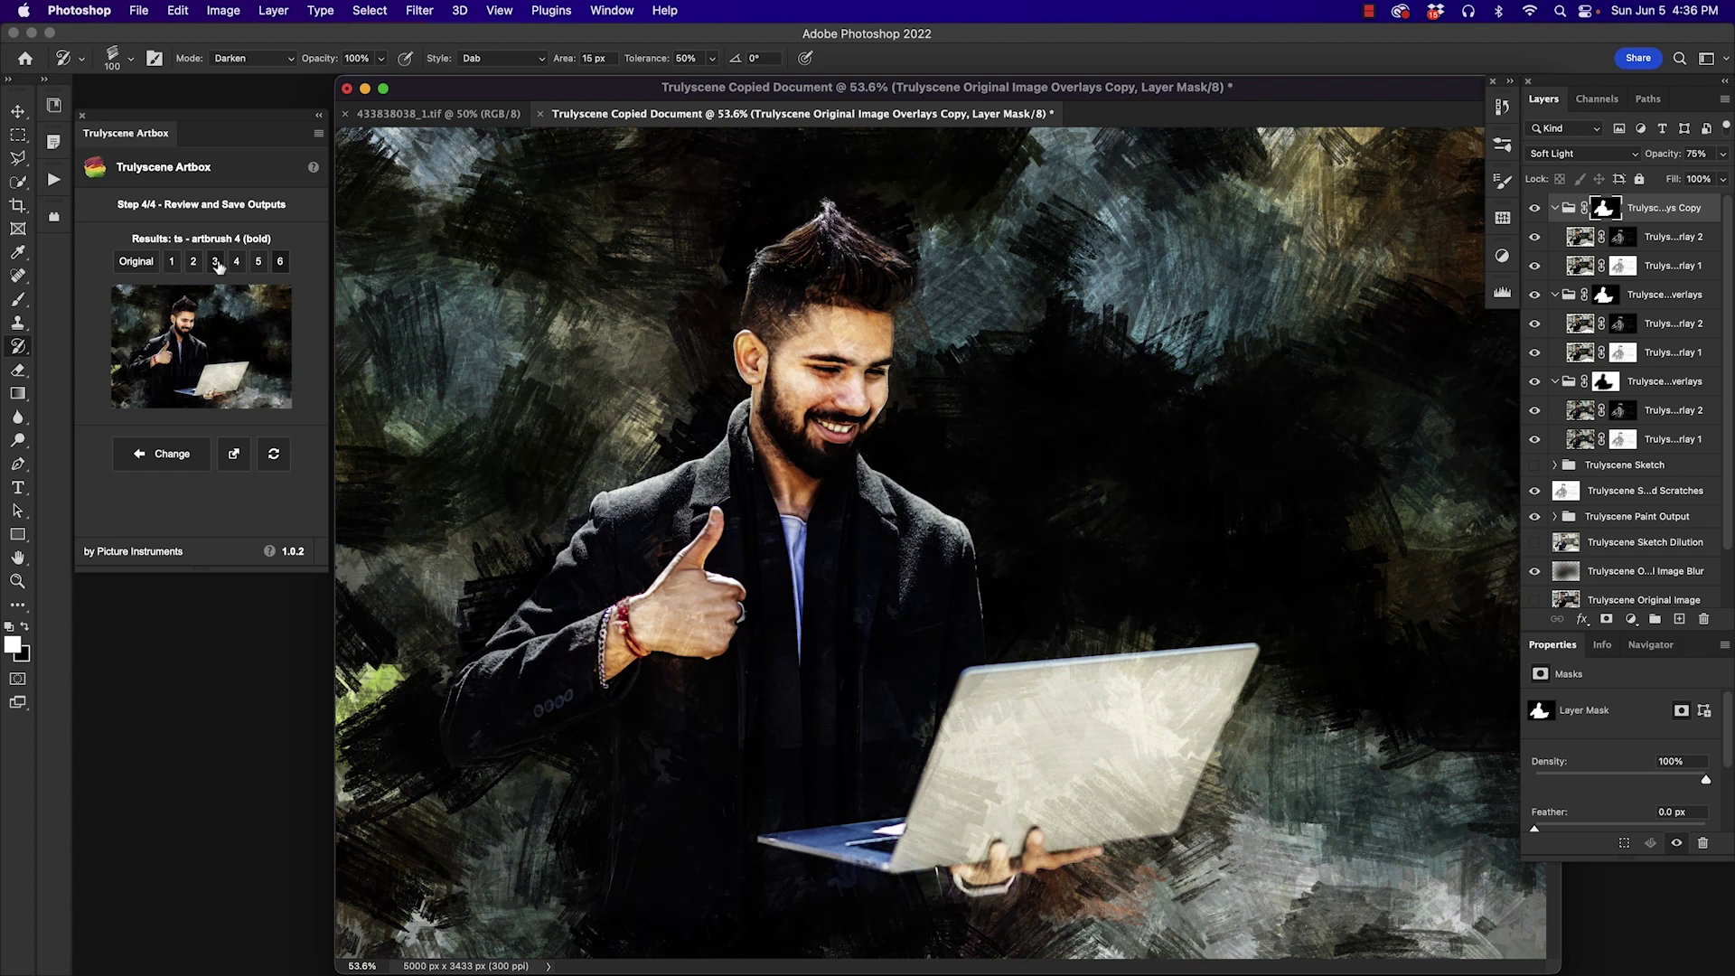
left_click(216, 262)
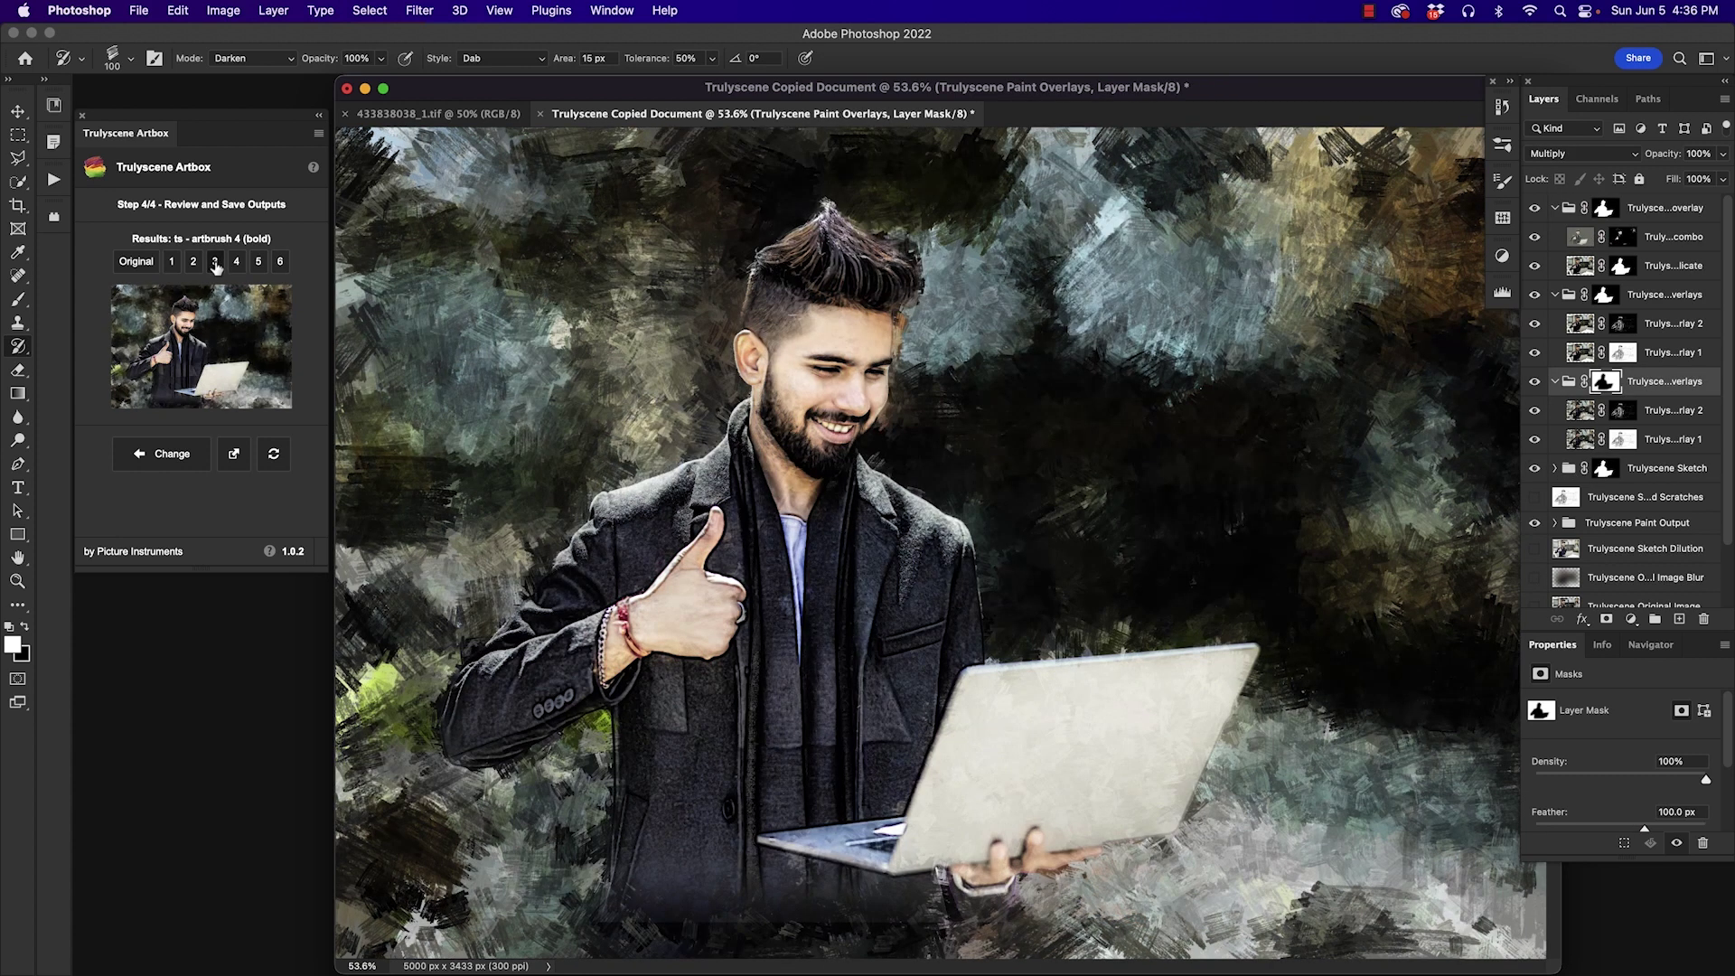
left_click(234, 455)
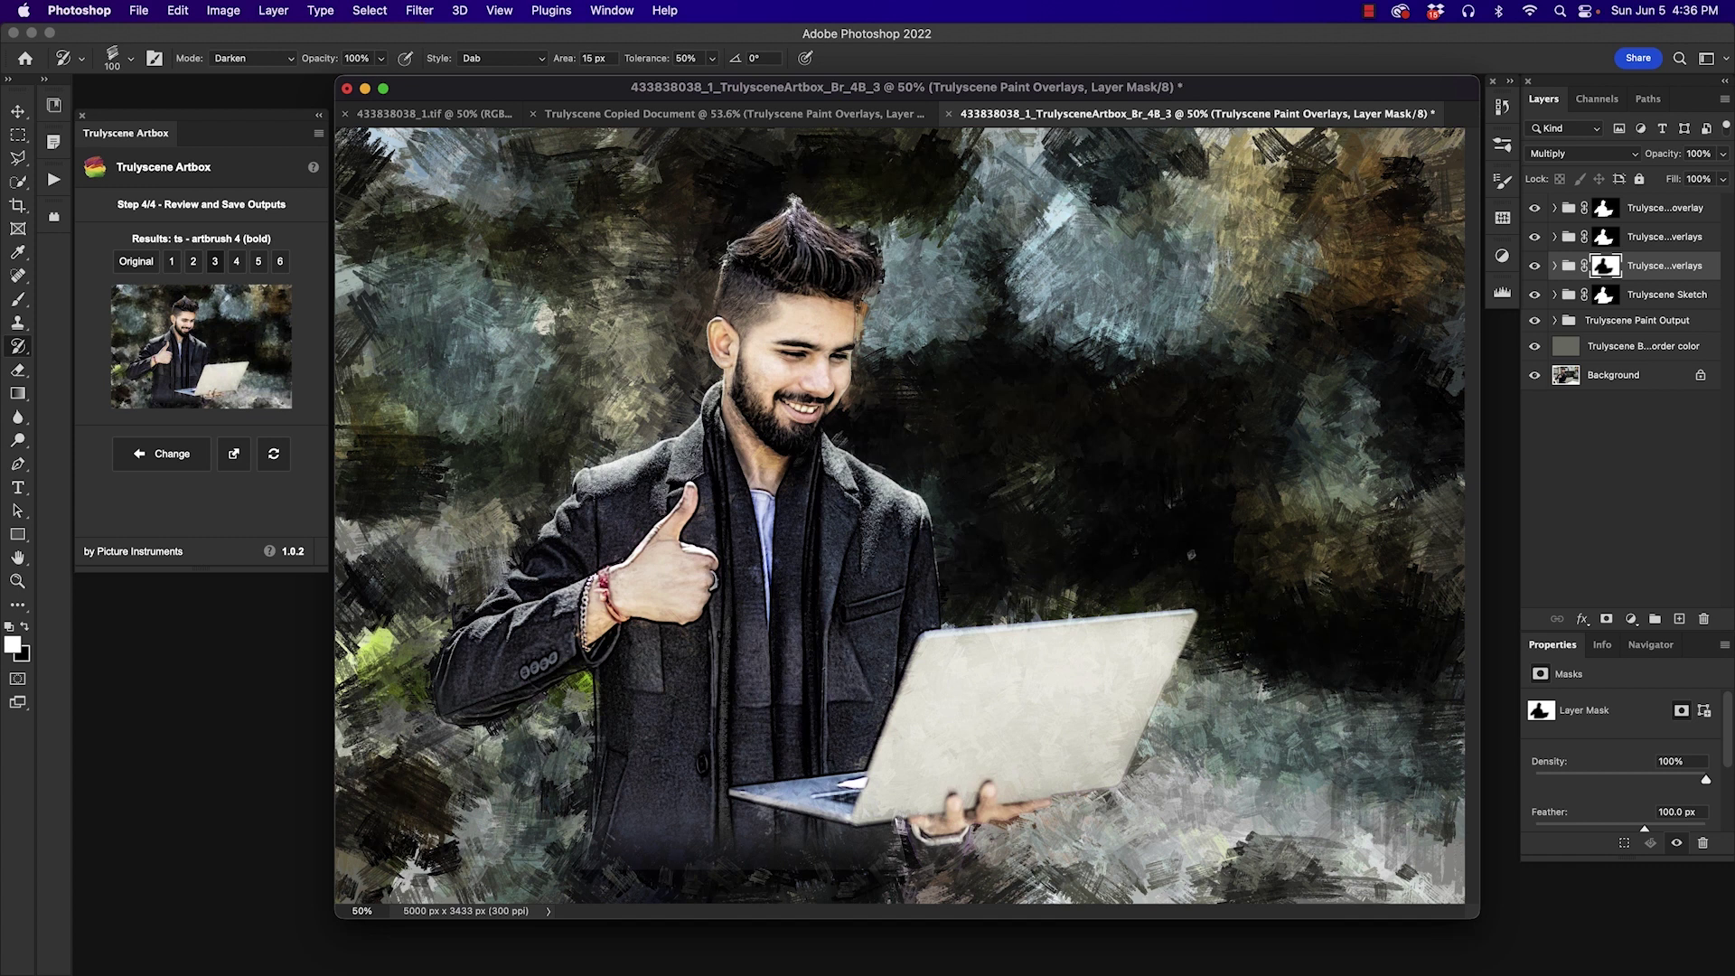
Hide and then restore the three overlay groups, Paint Output and Trulyscene Sketch layers to inspect the painting
left_click(1614, 376)
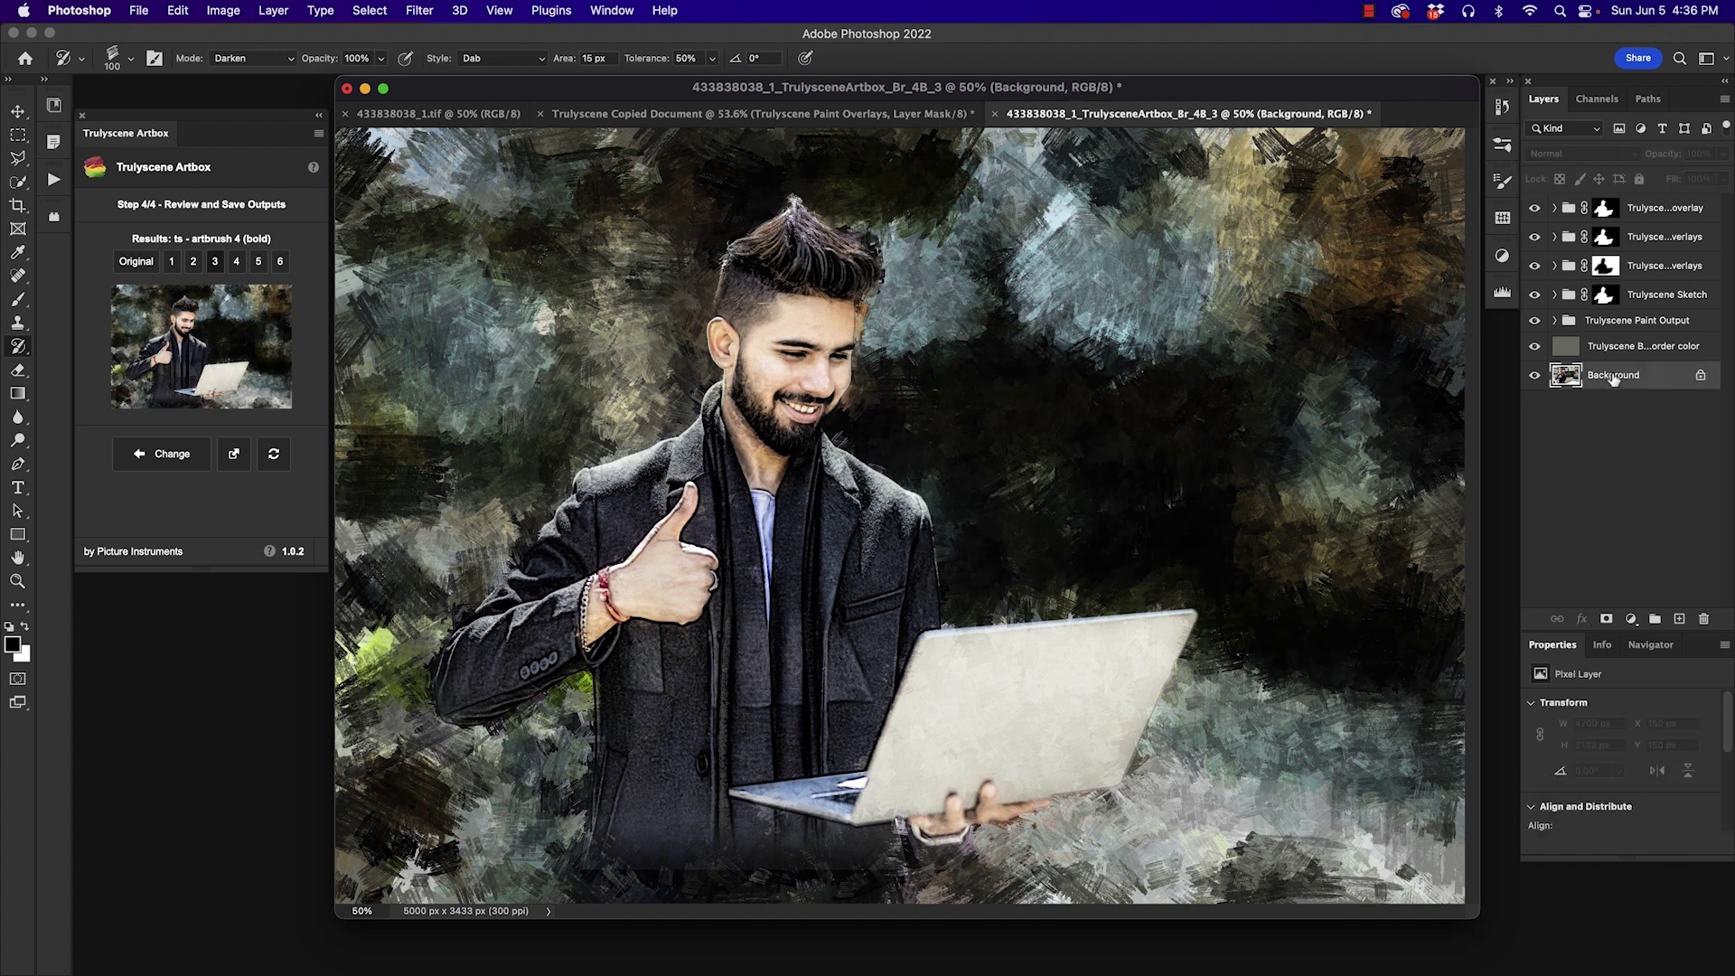
left_click(1534, 208)
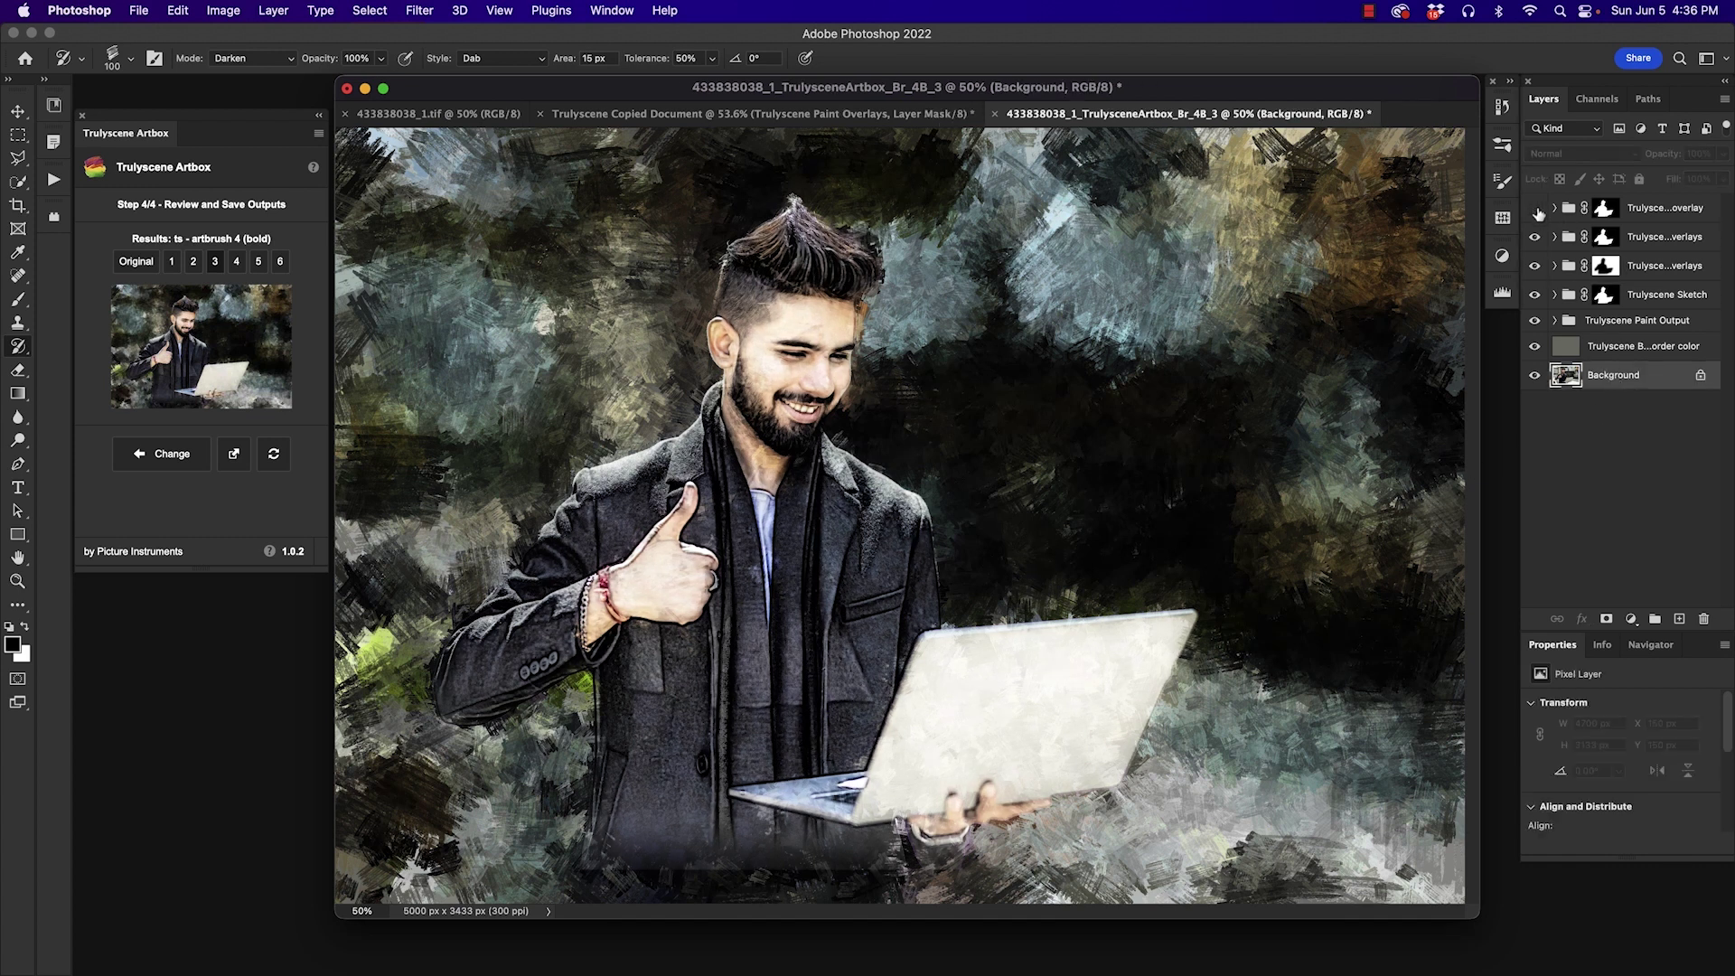
left_click(1534, 237)
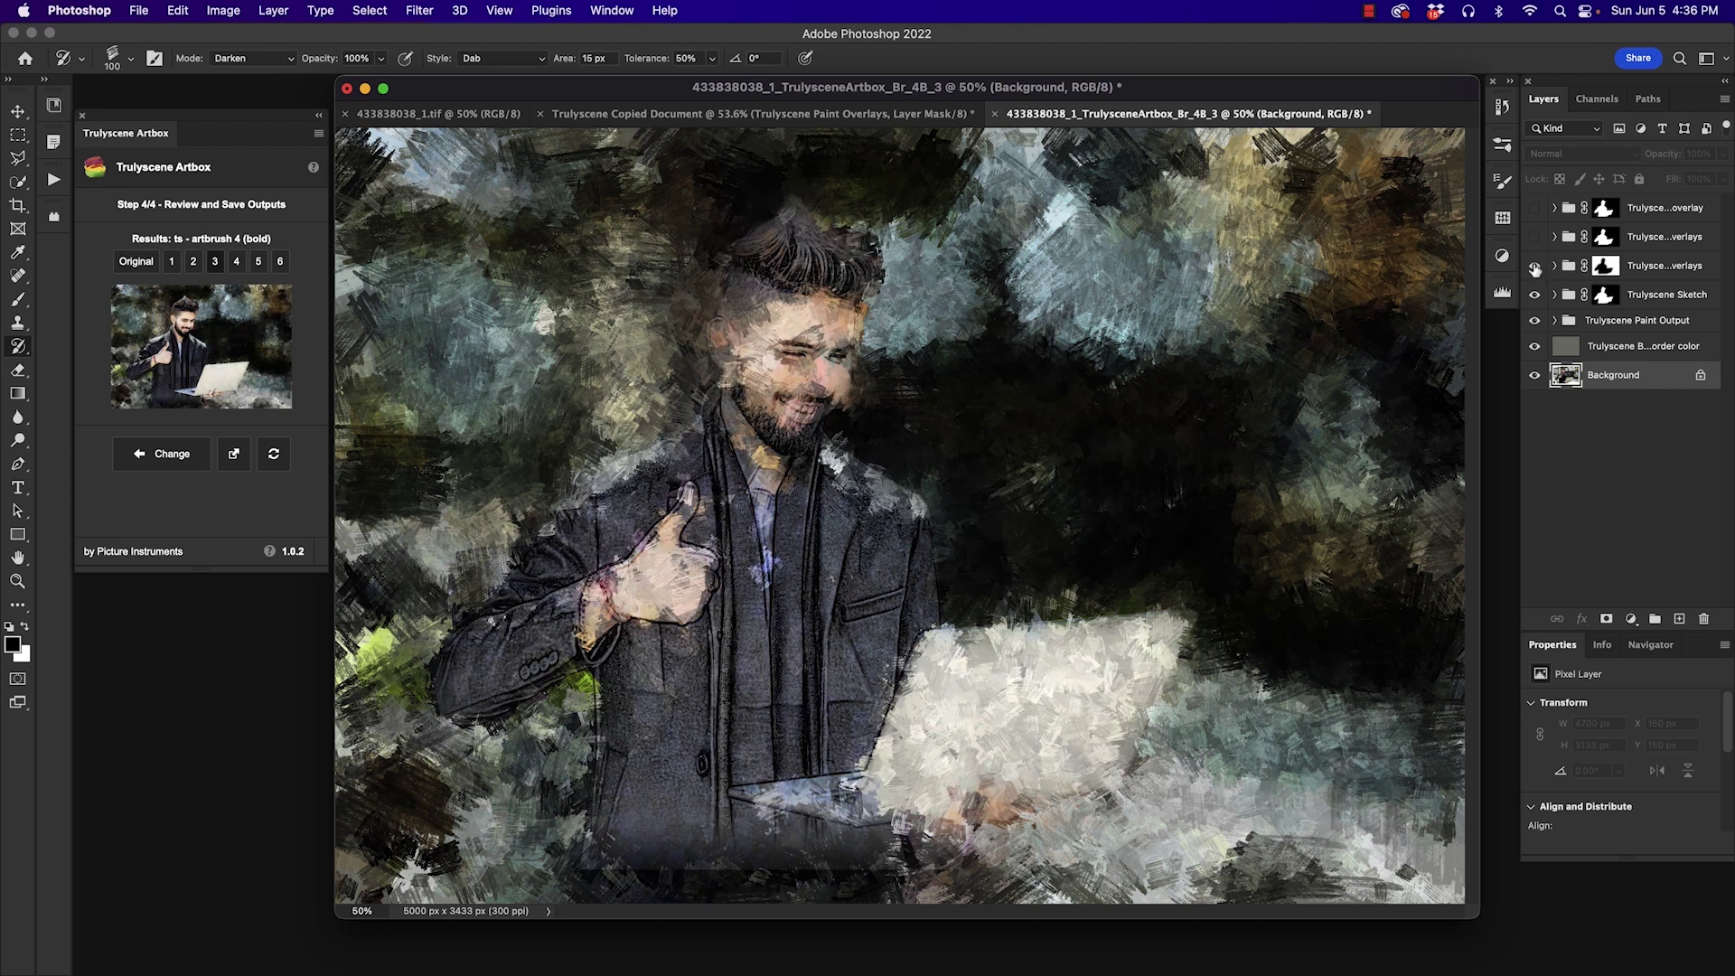
left_click(1535, 265)
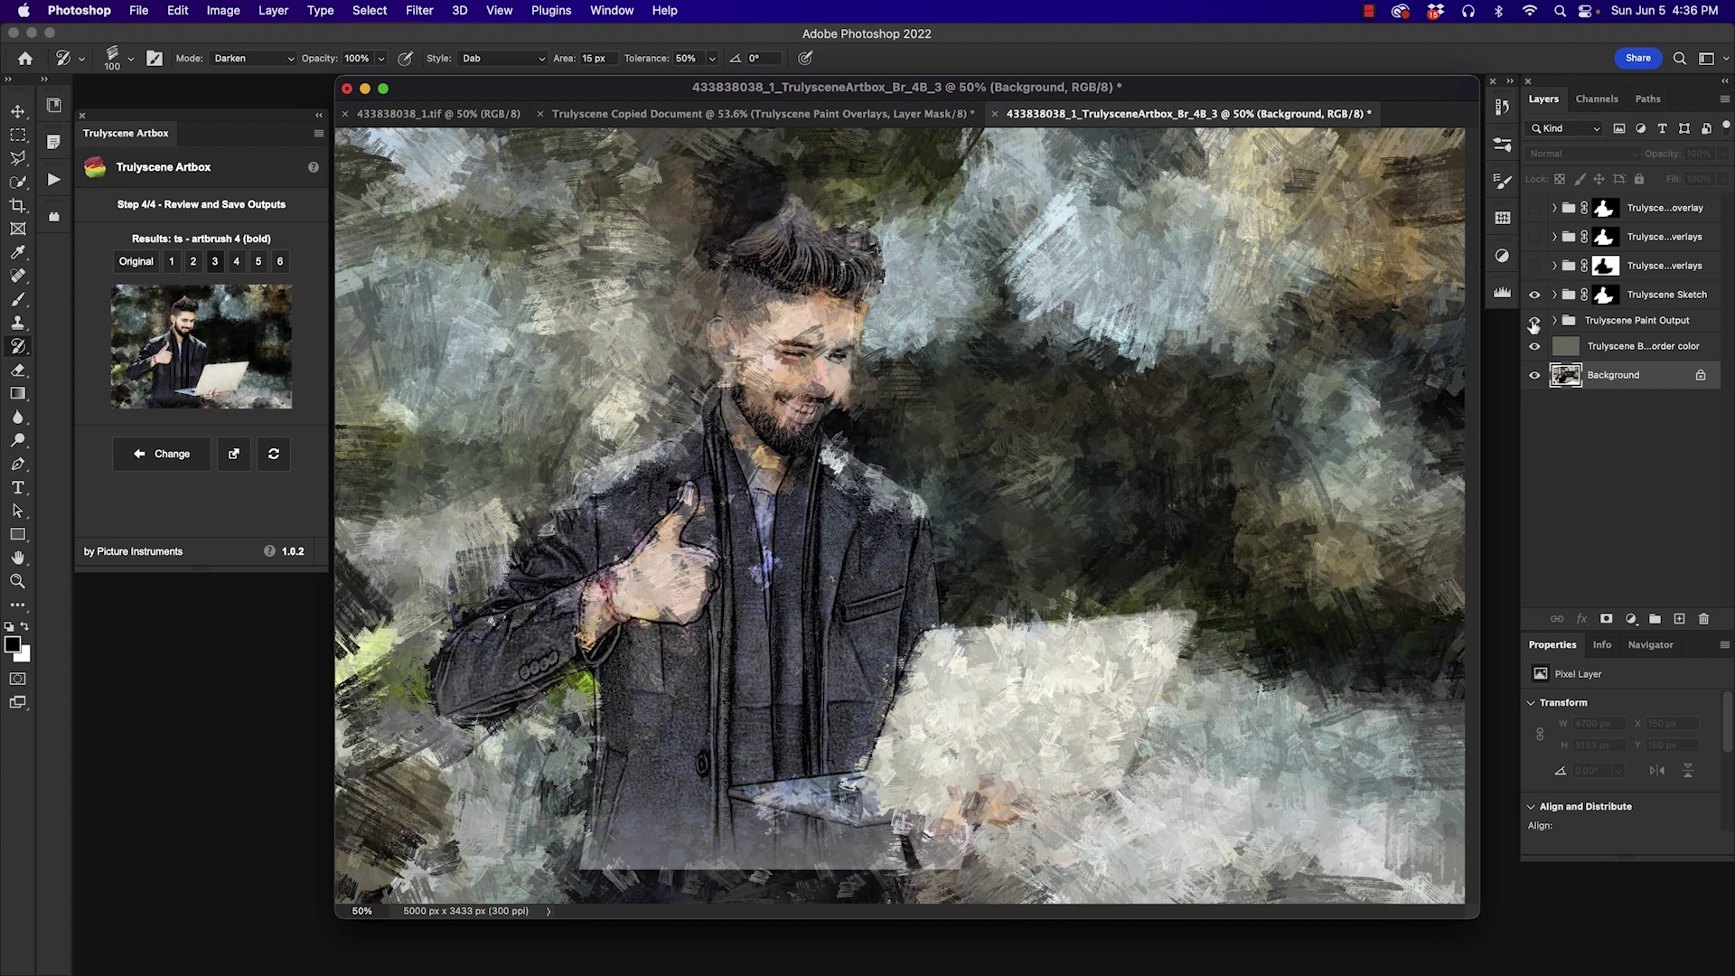
left_click(1534, 322)
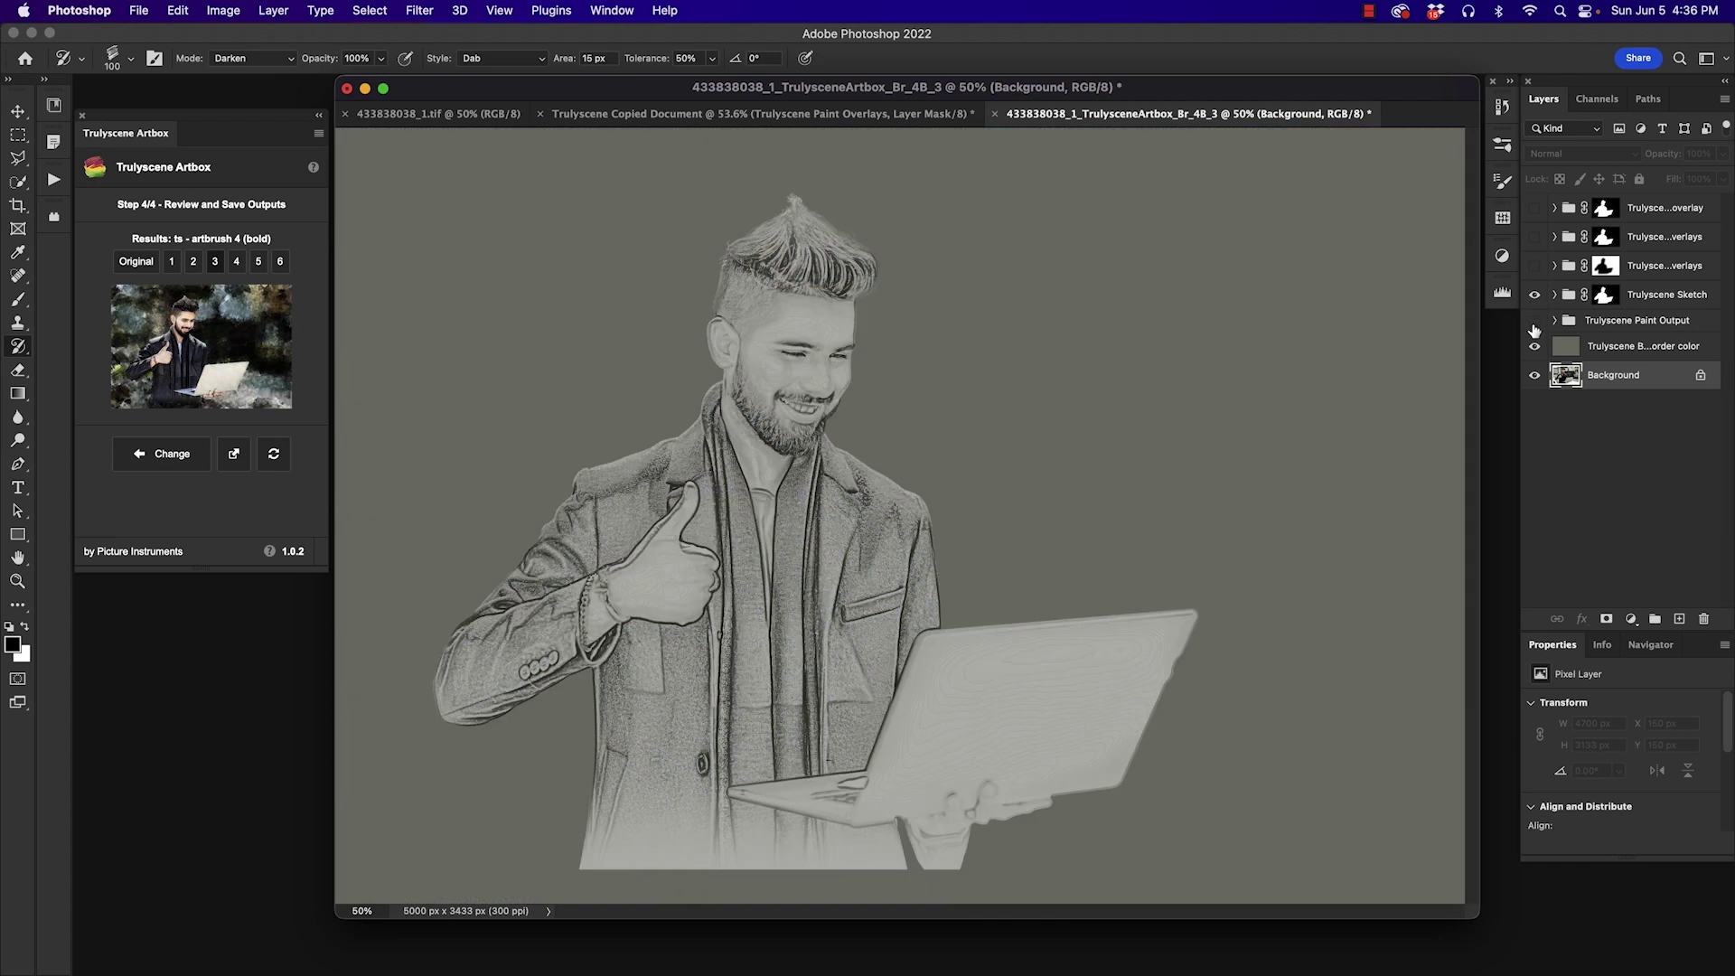
left_click(1534, 322)
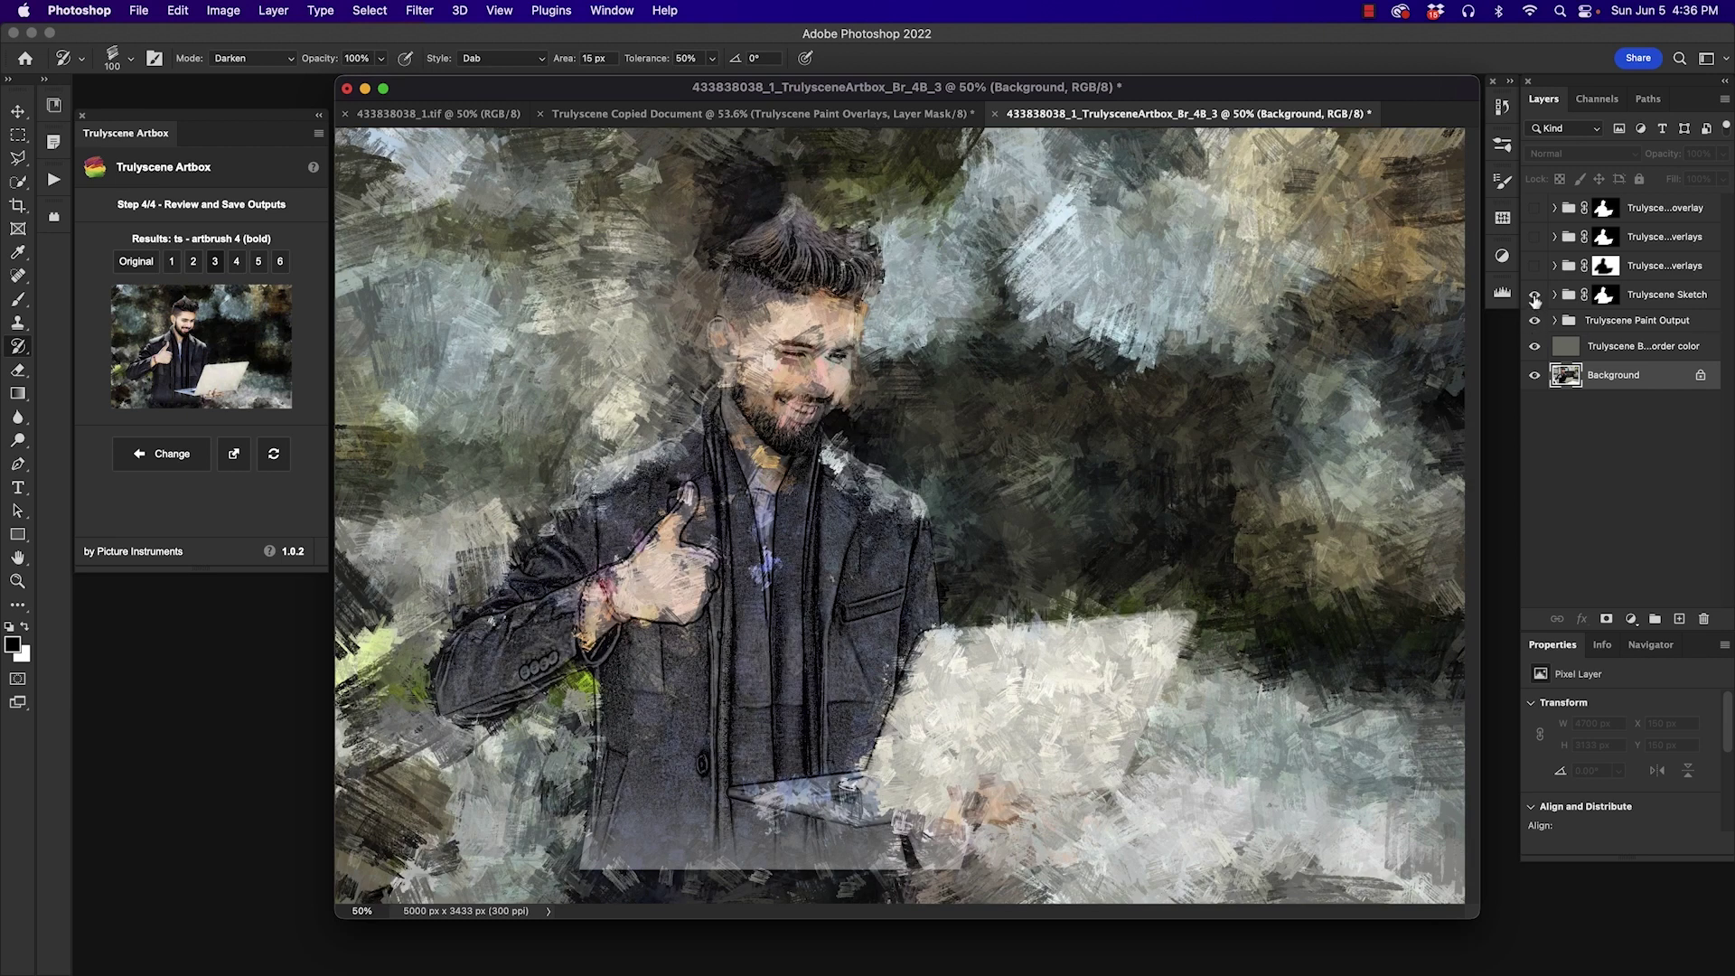
left_click(1534, 295)
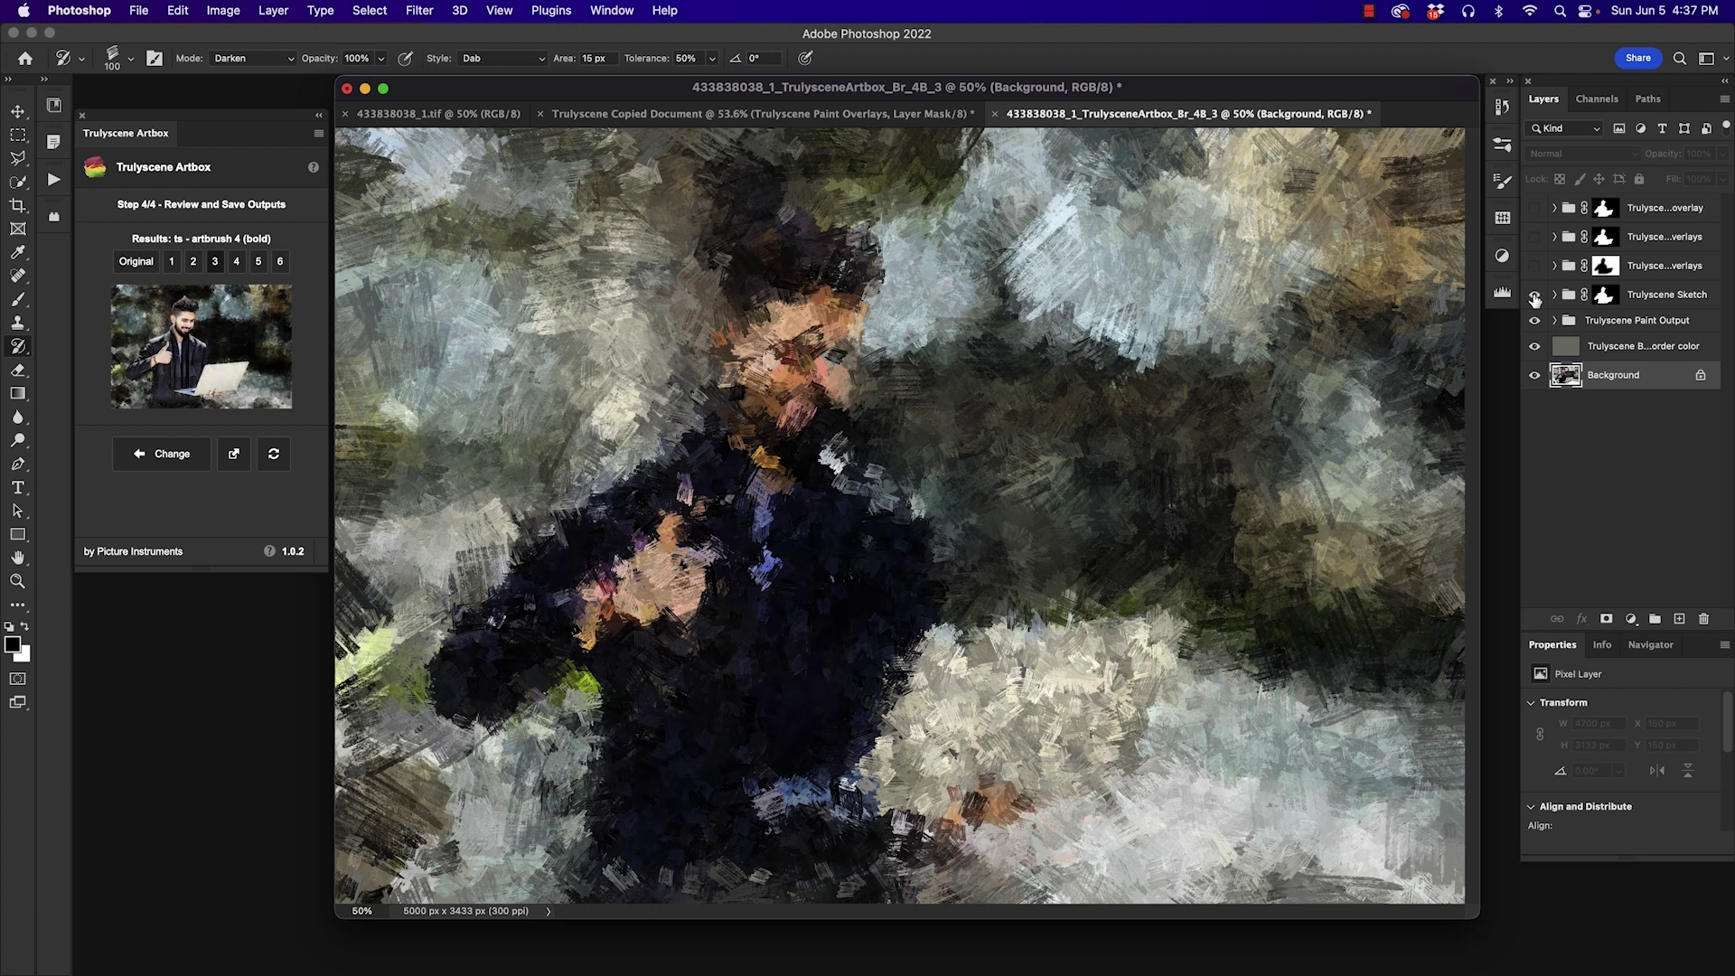
left_click(1535, 295)
left_click(1534, 266)
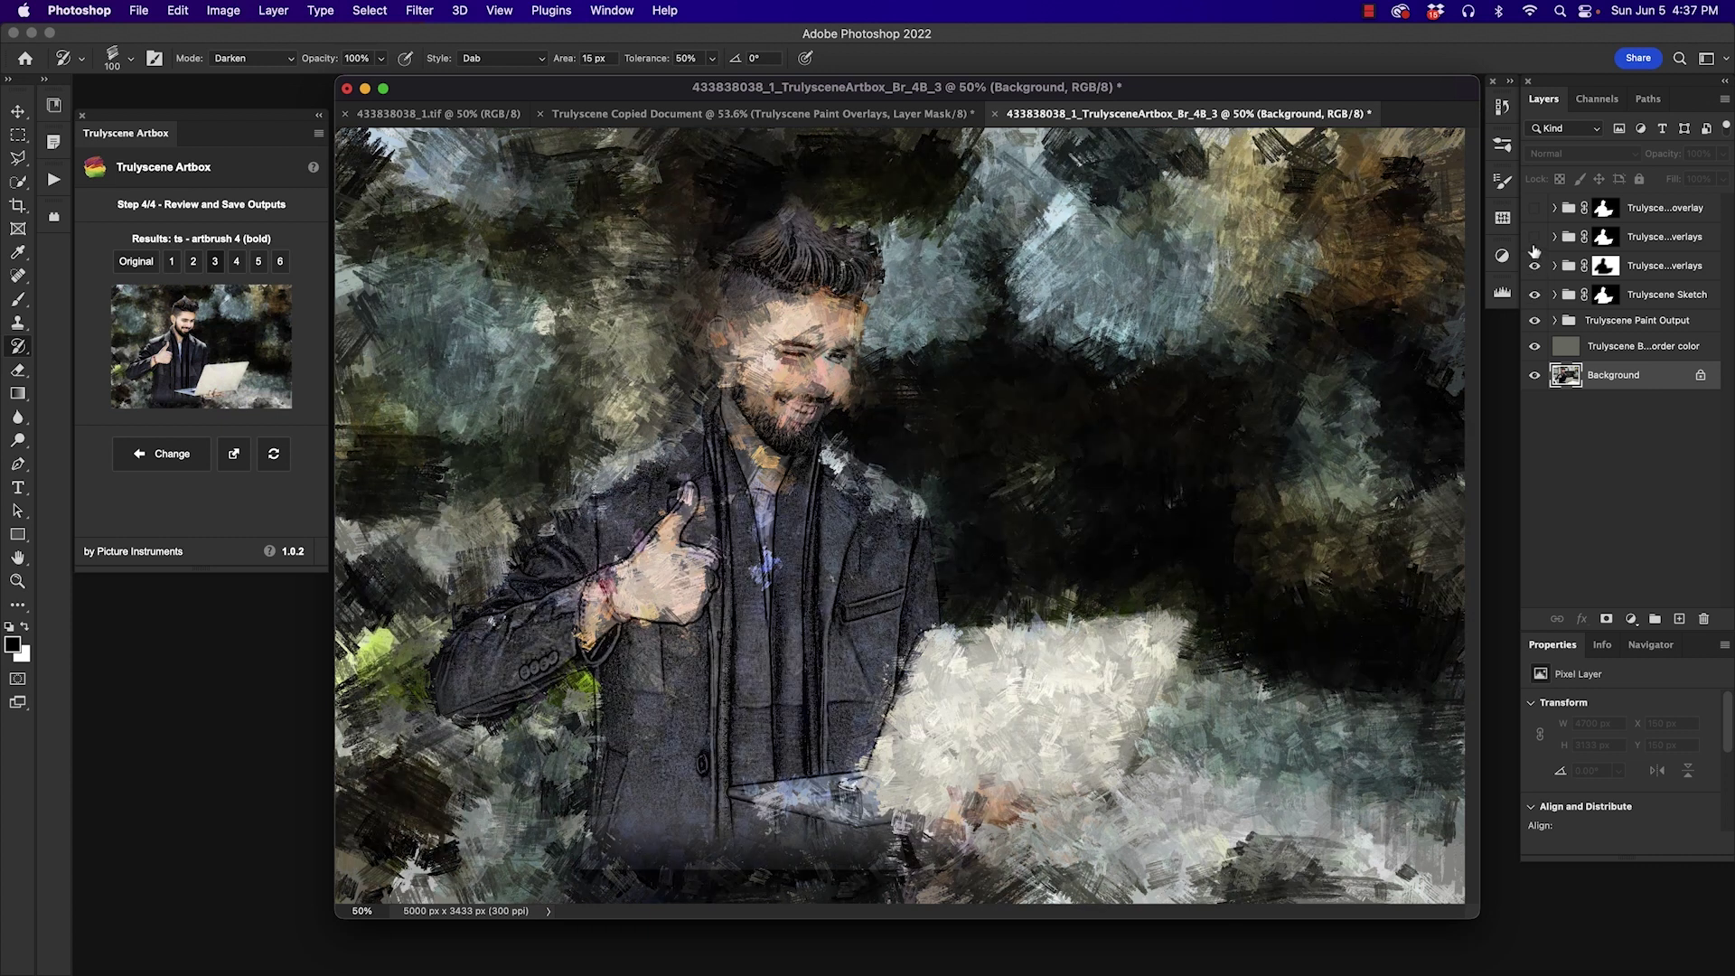
left_click(1534, 236)
left_click(1533, 209)
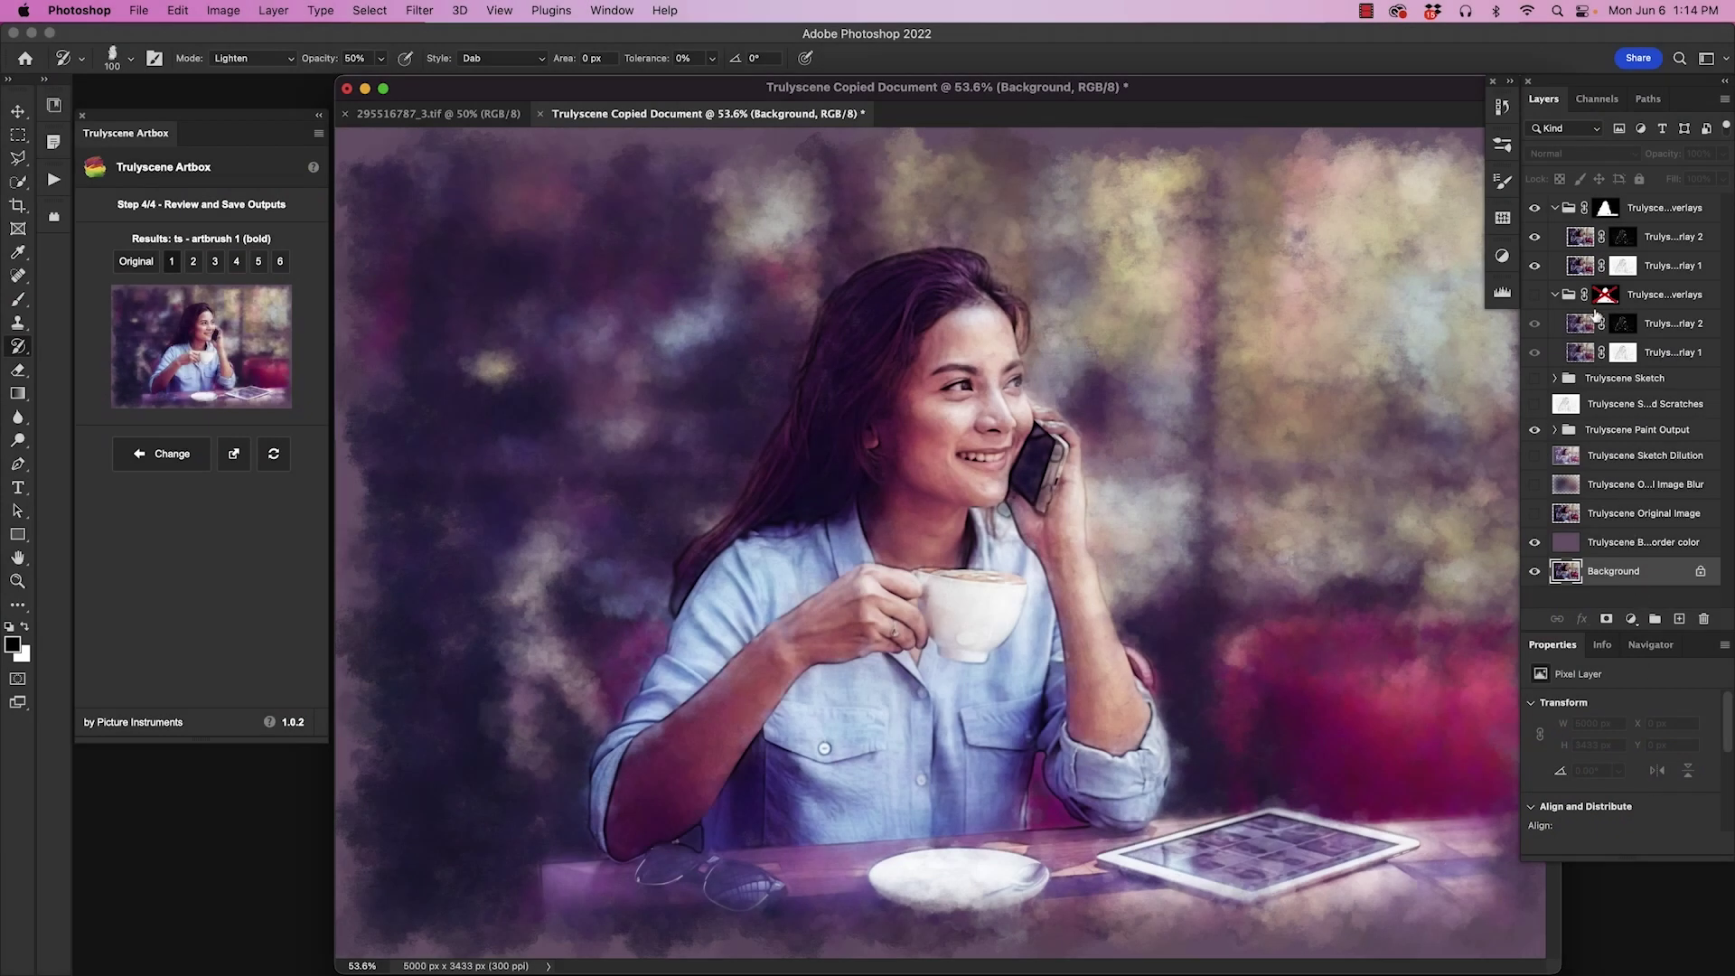
Make the Paint Overlays group visible and set its blend mode to Multiply
left_click(1534, 294)
left_click(1632, 299)
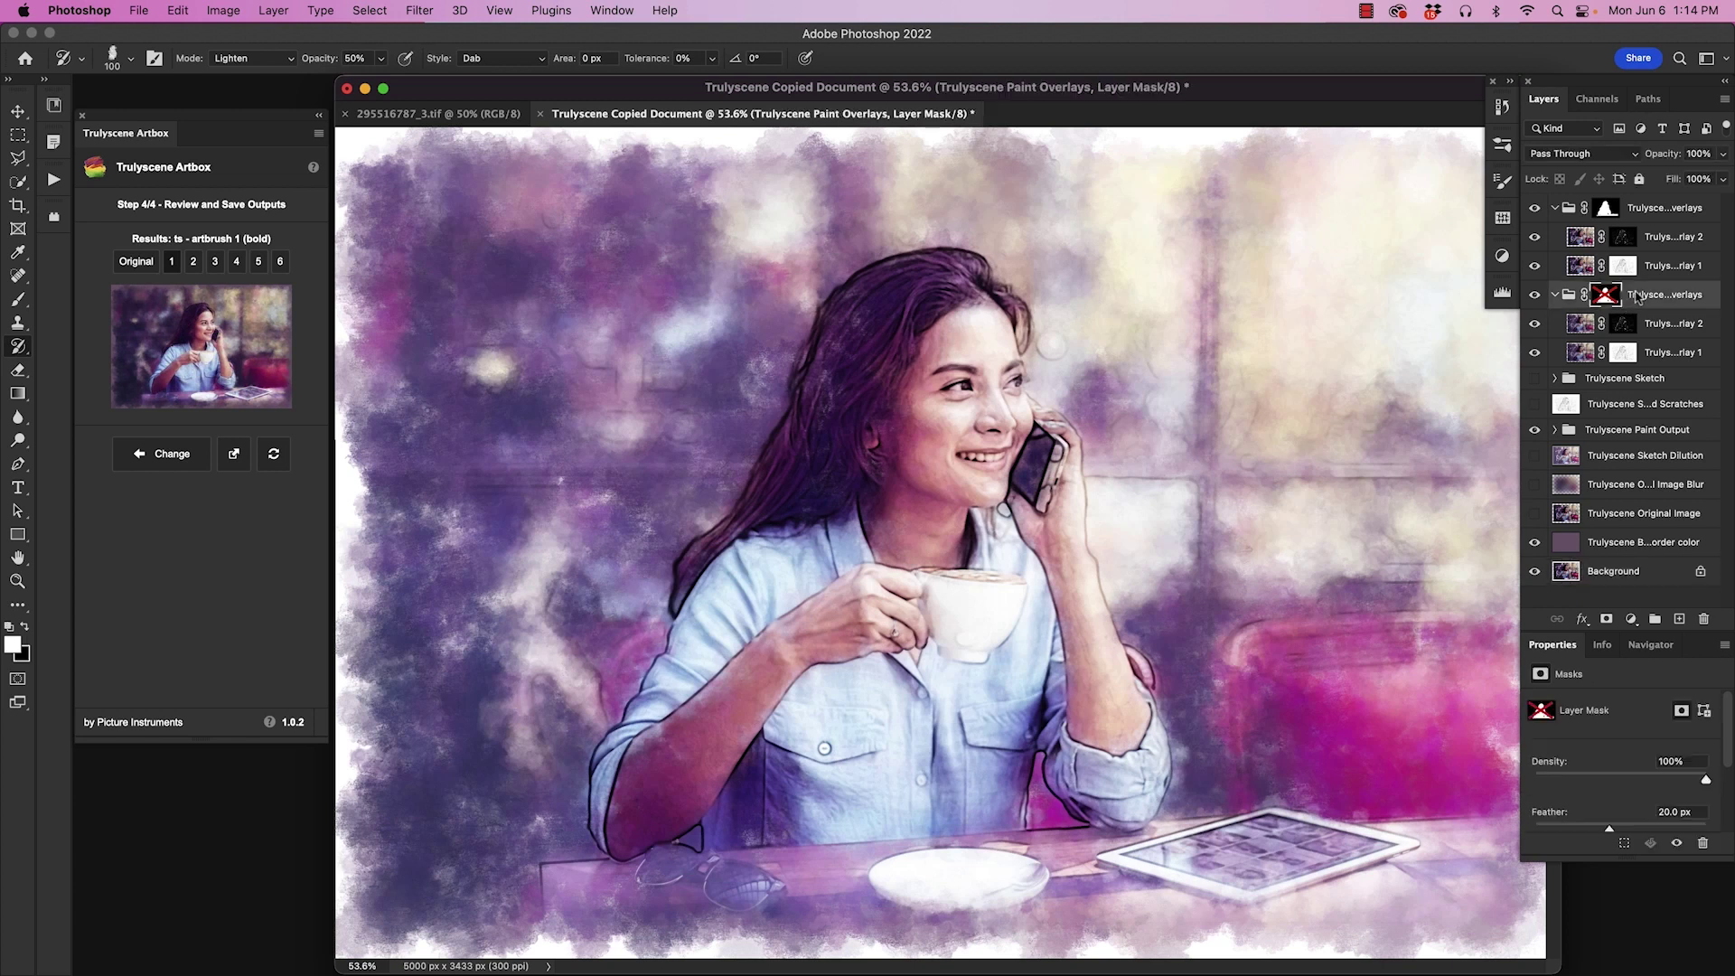
left_click(1636, 159)
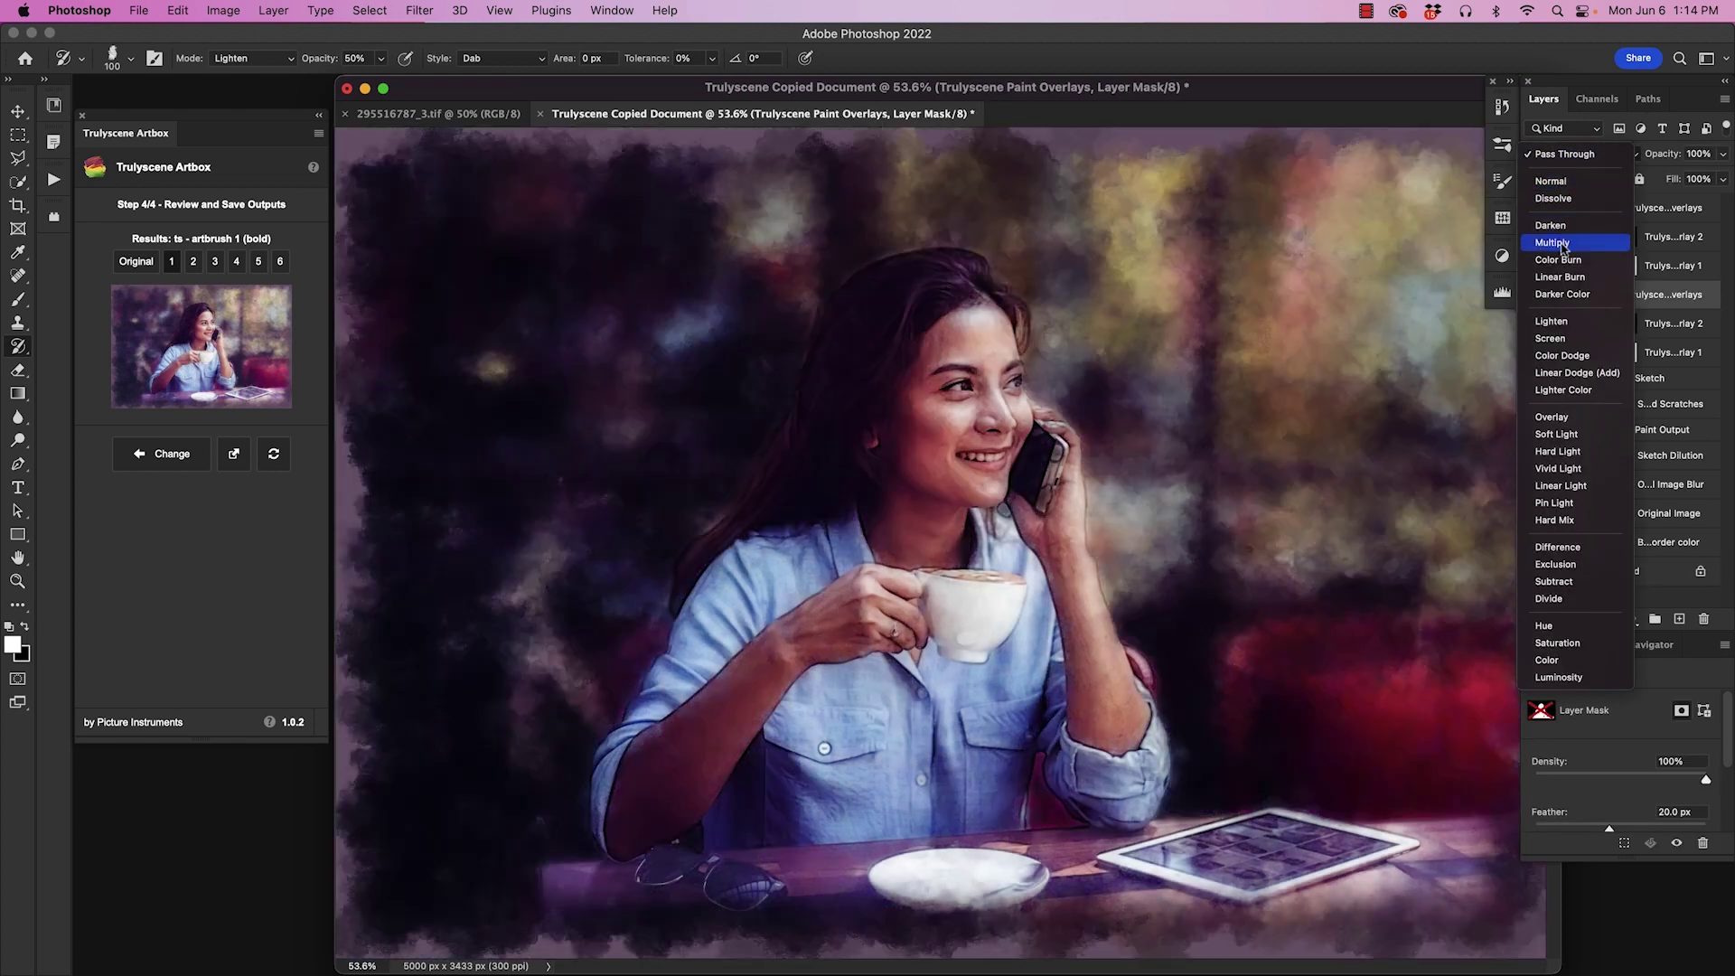
left_click(1564, 244)
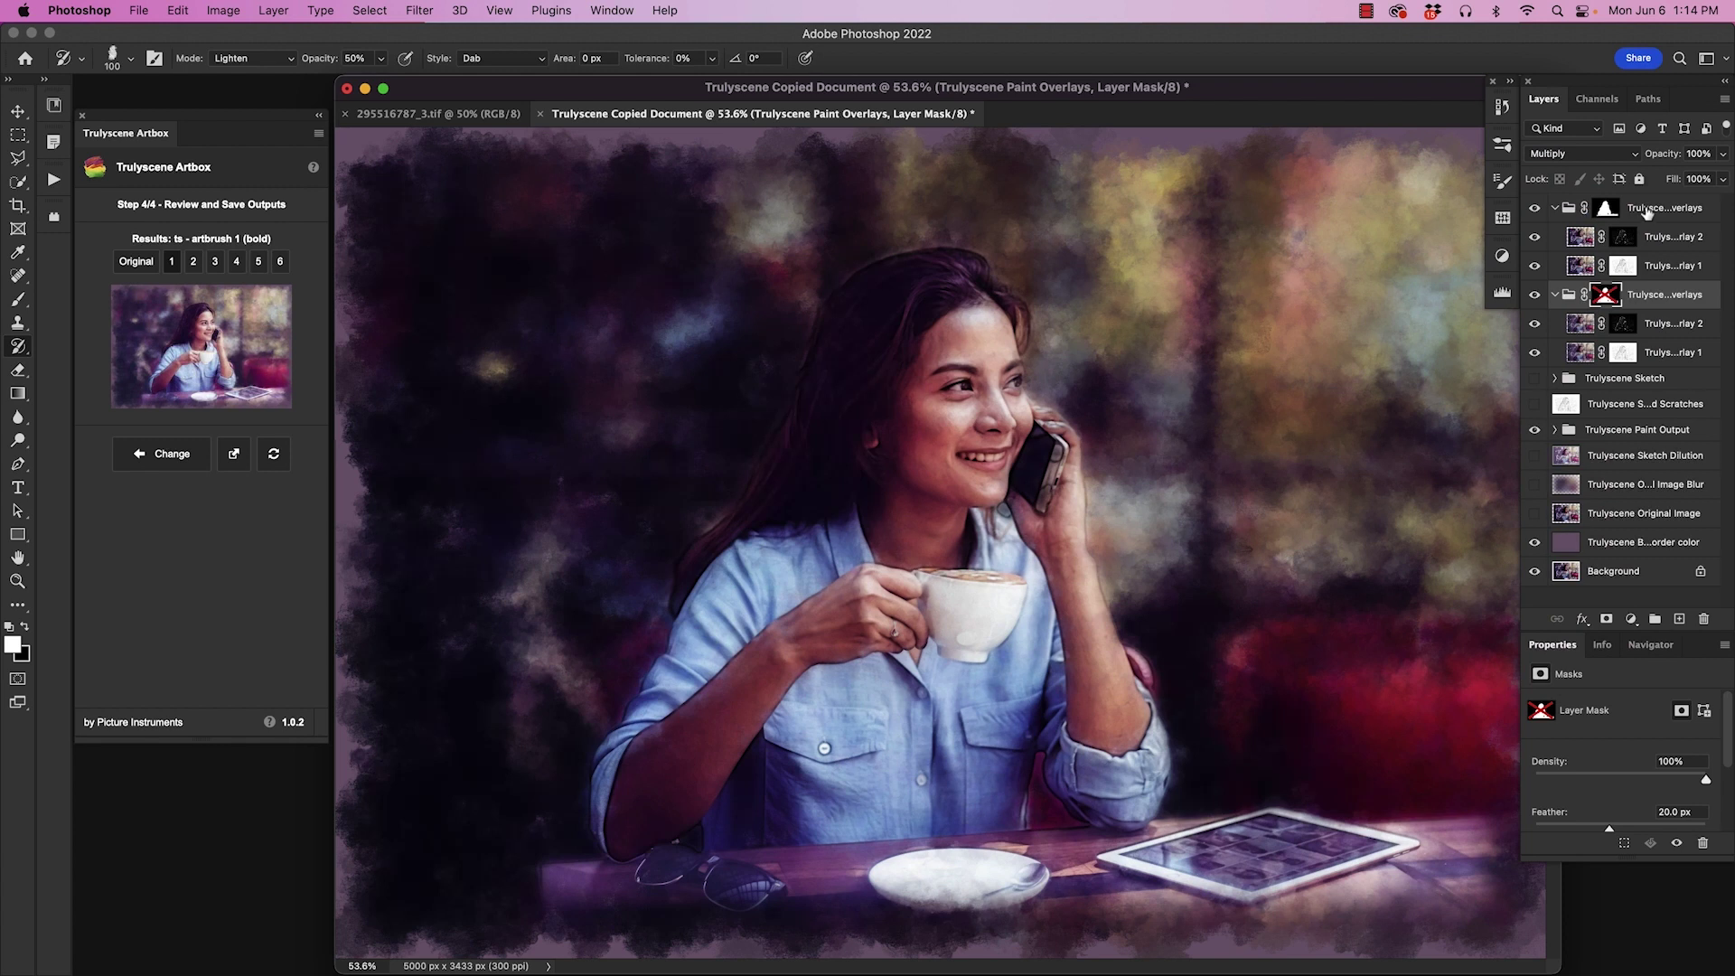
Set the Original Image Overlays group's blend mode to Screen
left_click(1647, 211)
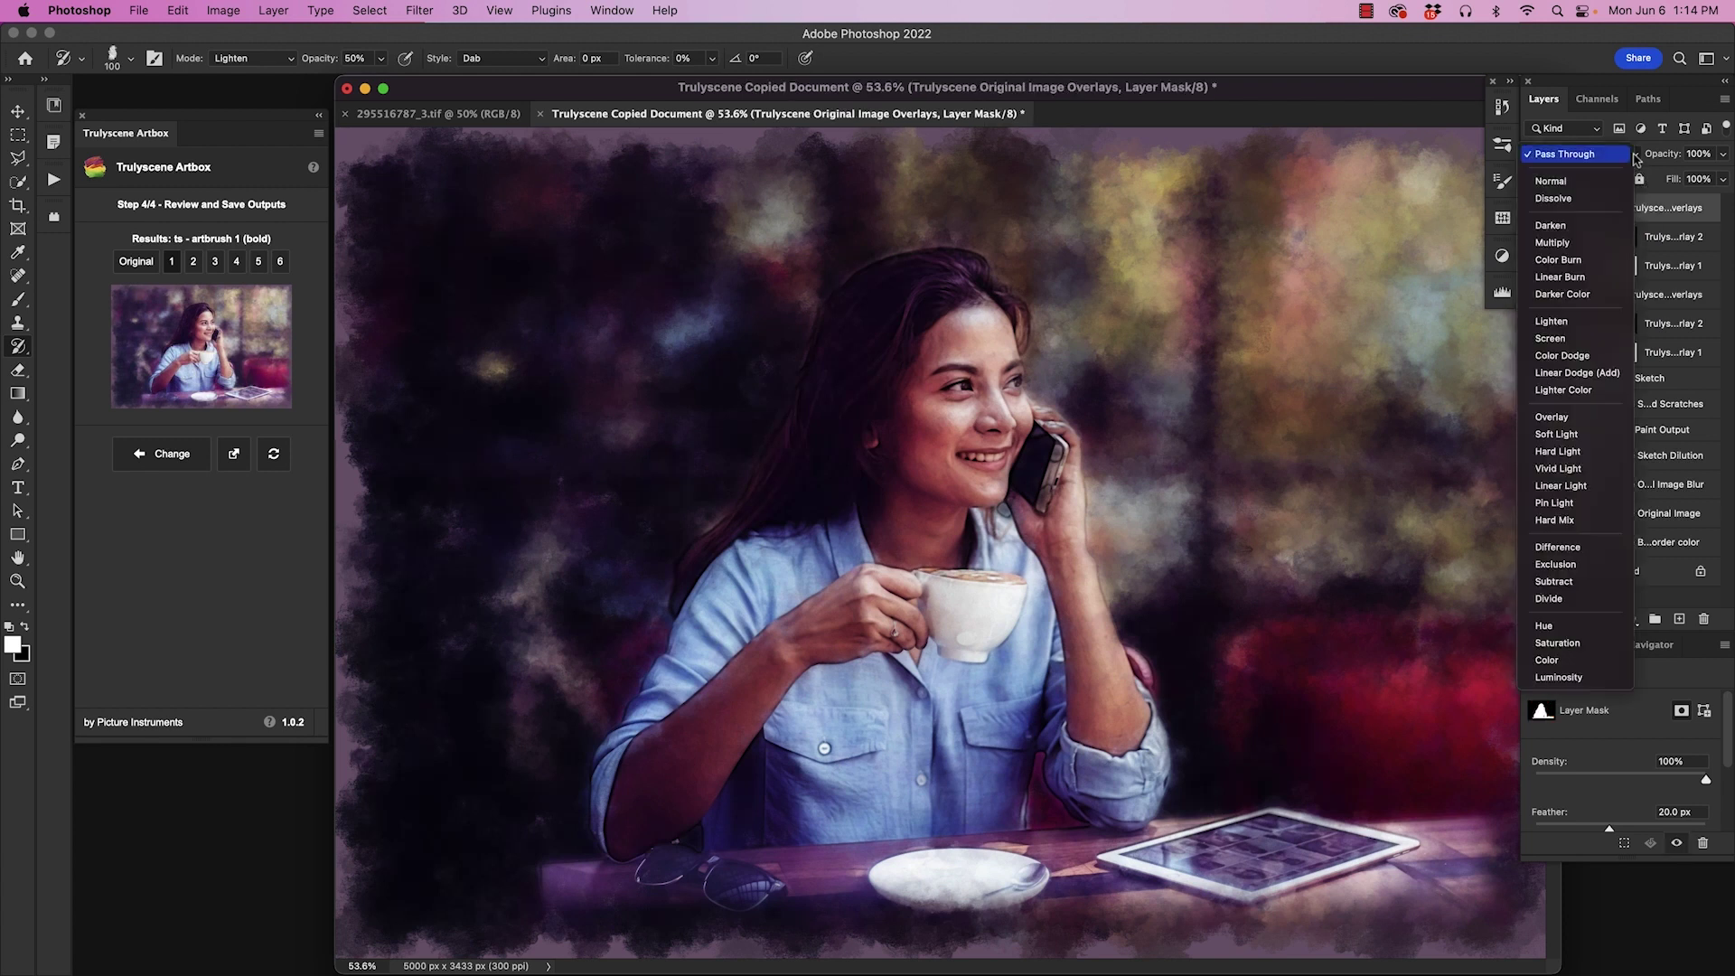
left_click(1633, 159)
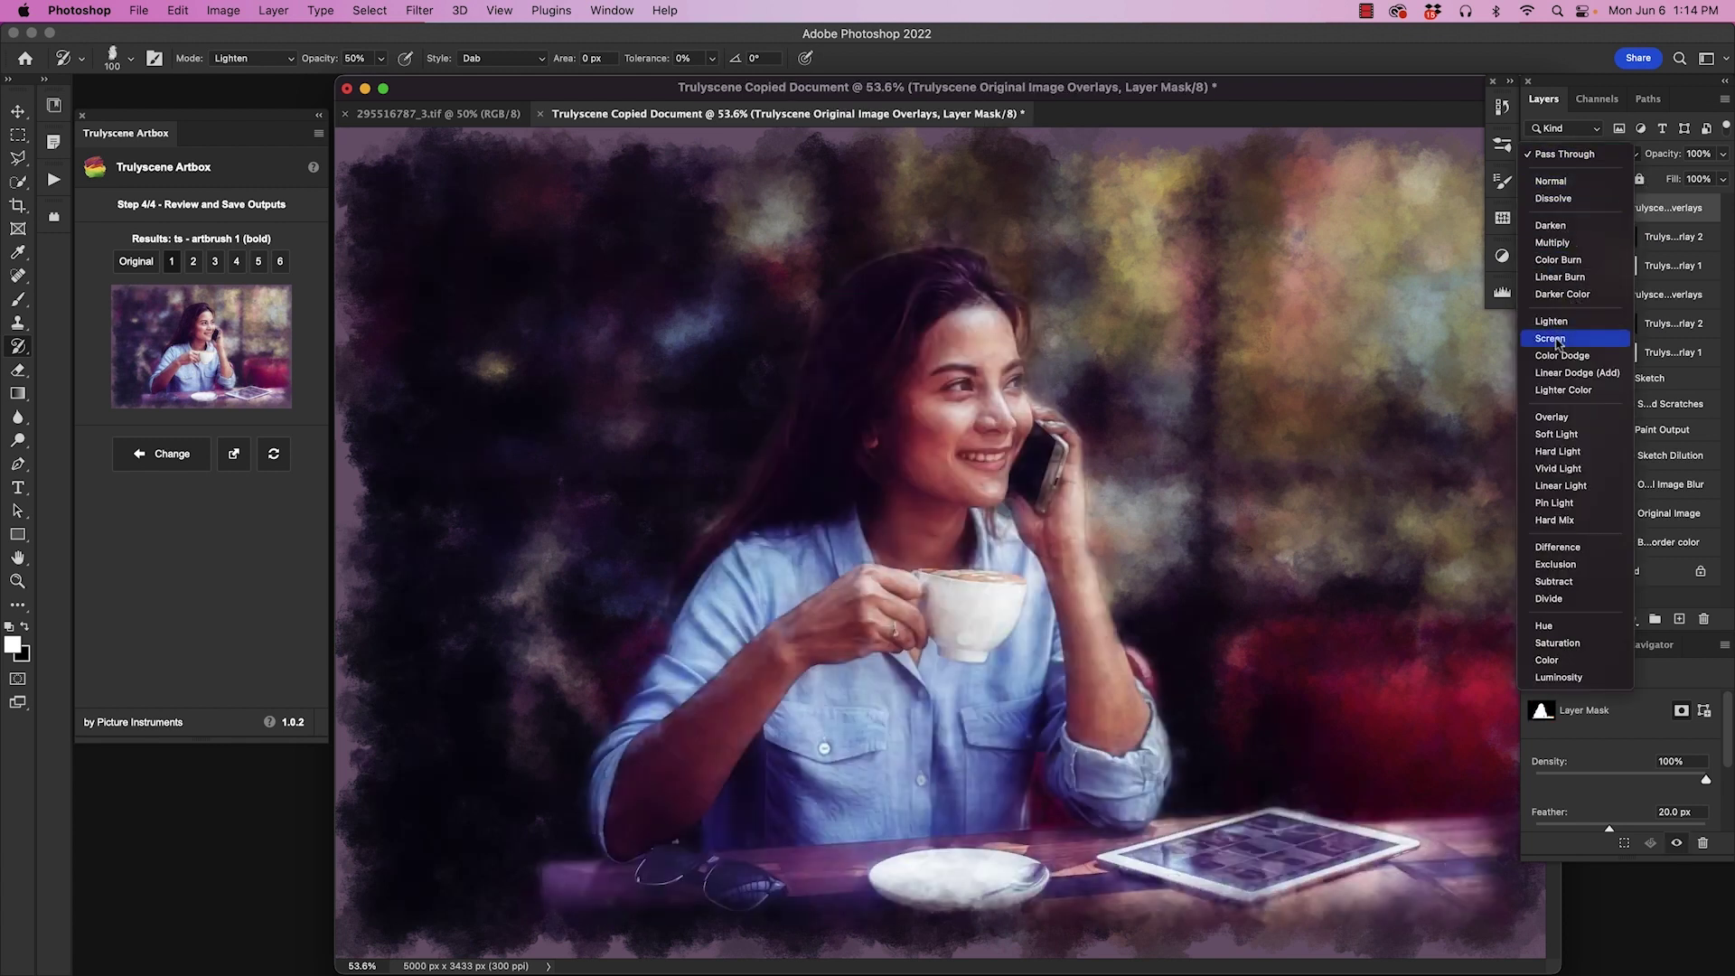
left_click(1555, 340)
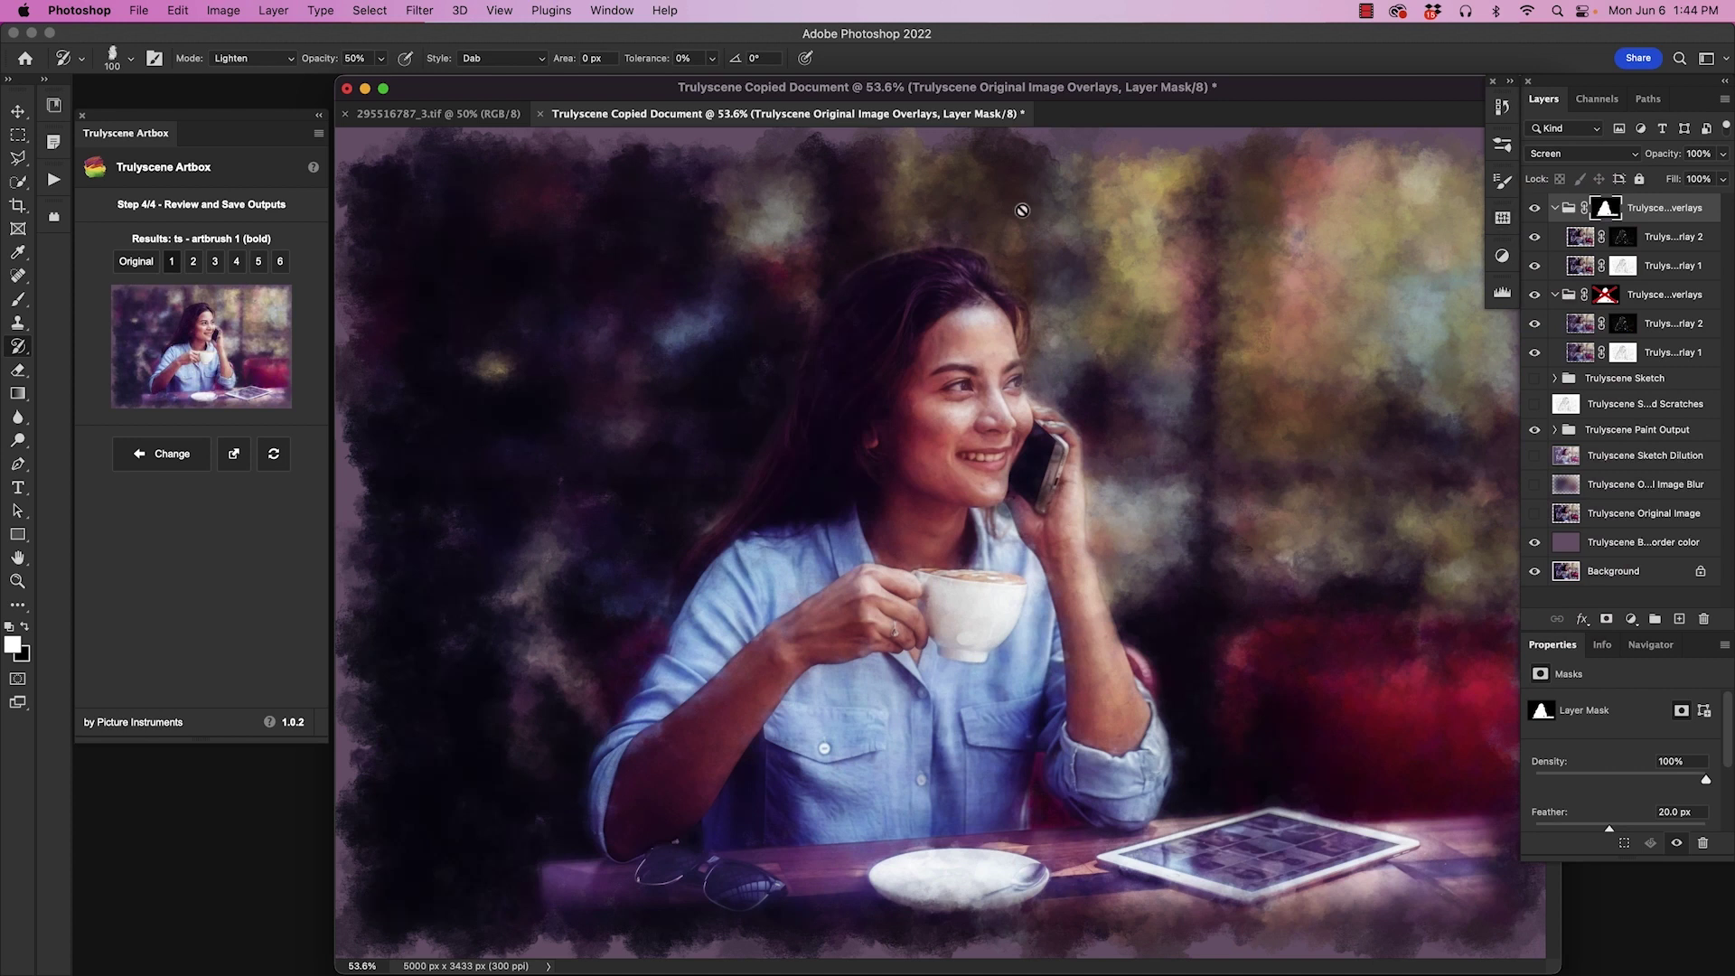
View the Artbox help and intro page, then apply the ts - artbrush 3 (subtle) effect instead
left_click(309, 169)
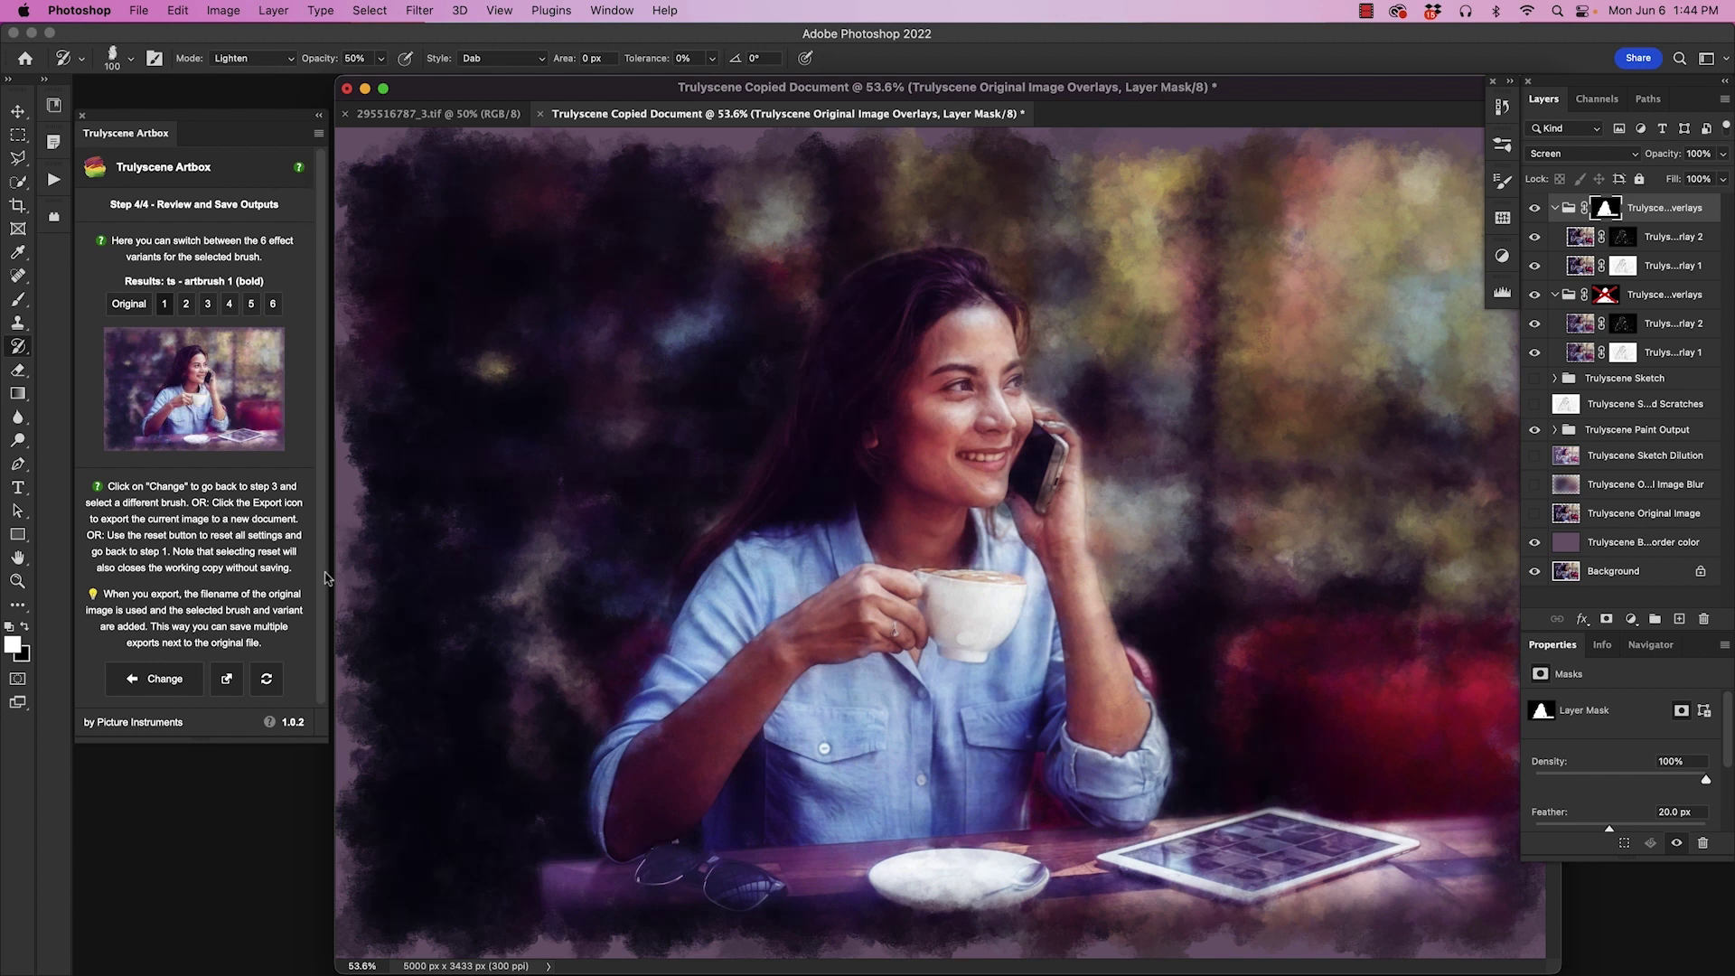
left_click(268, 722)
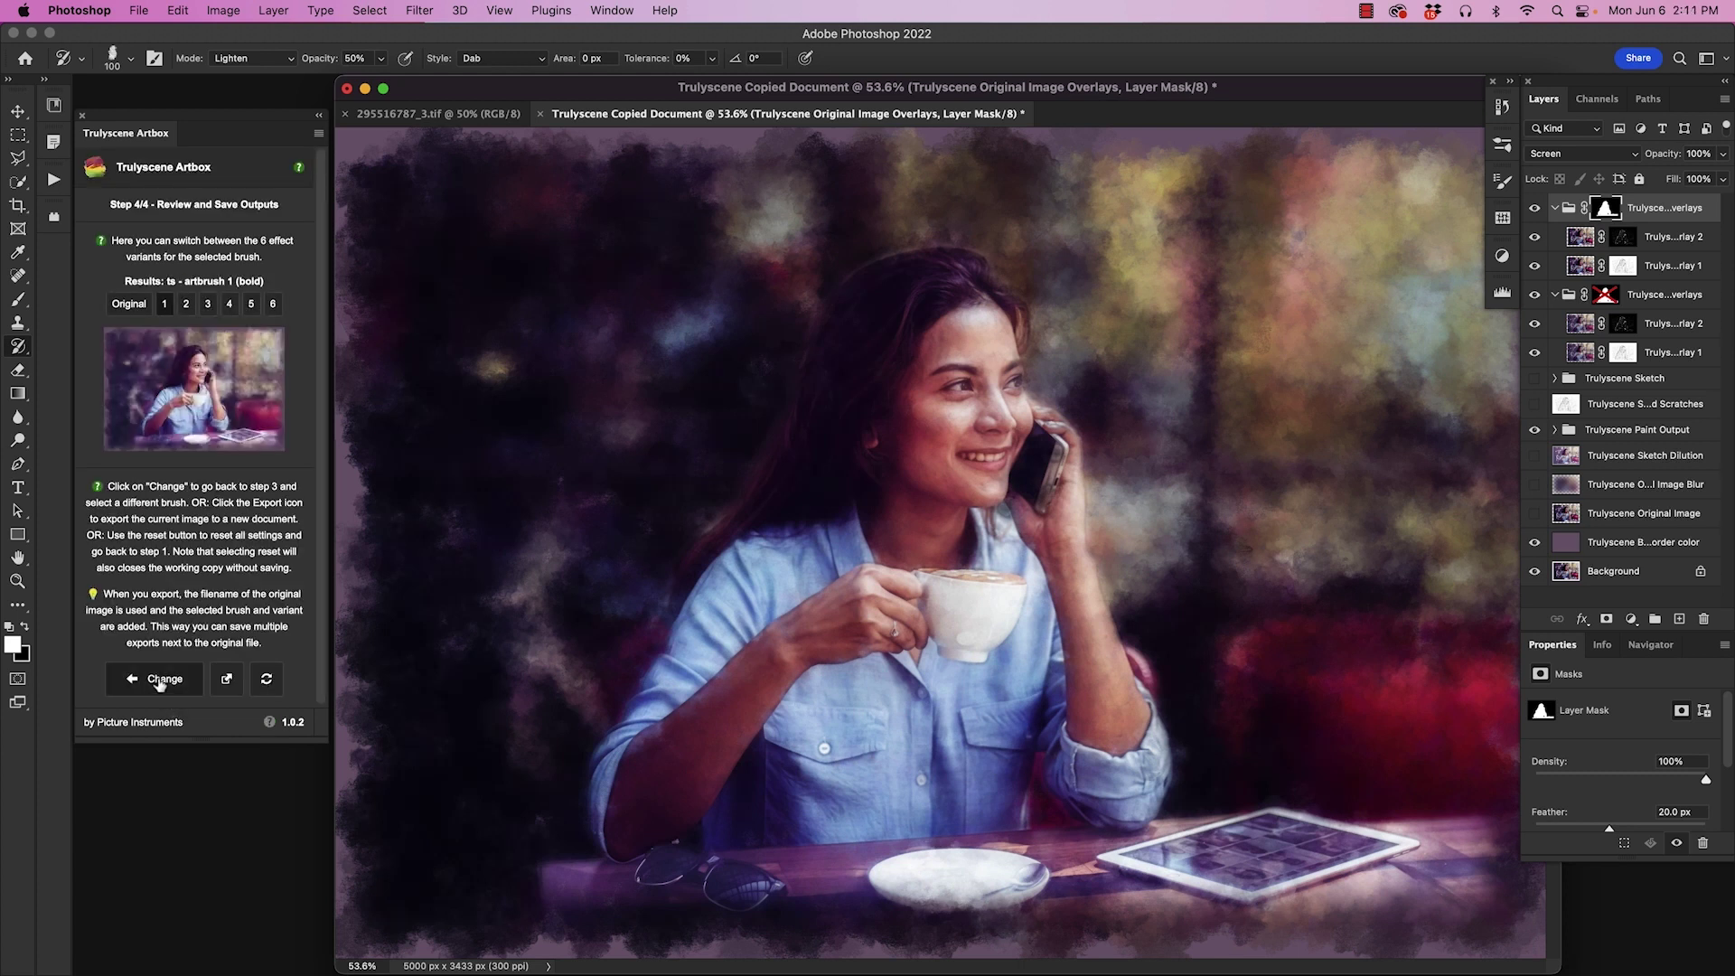
left_click(158, 680)
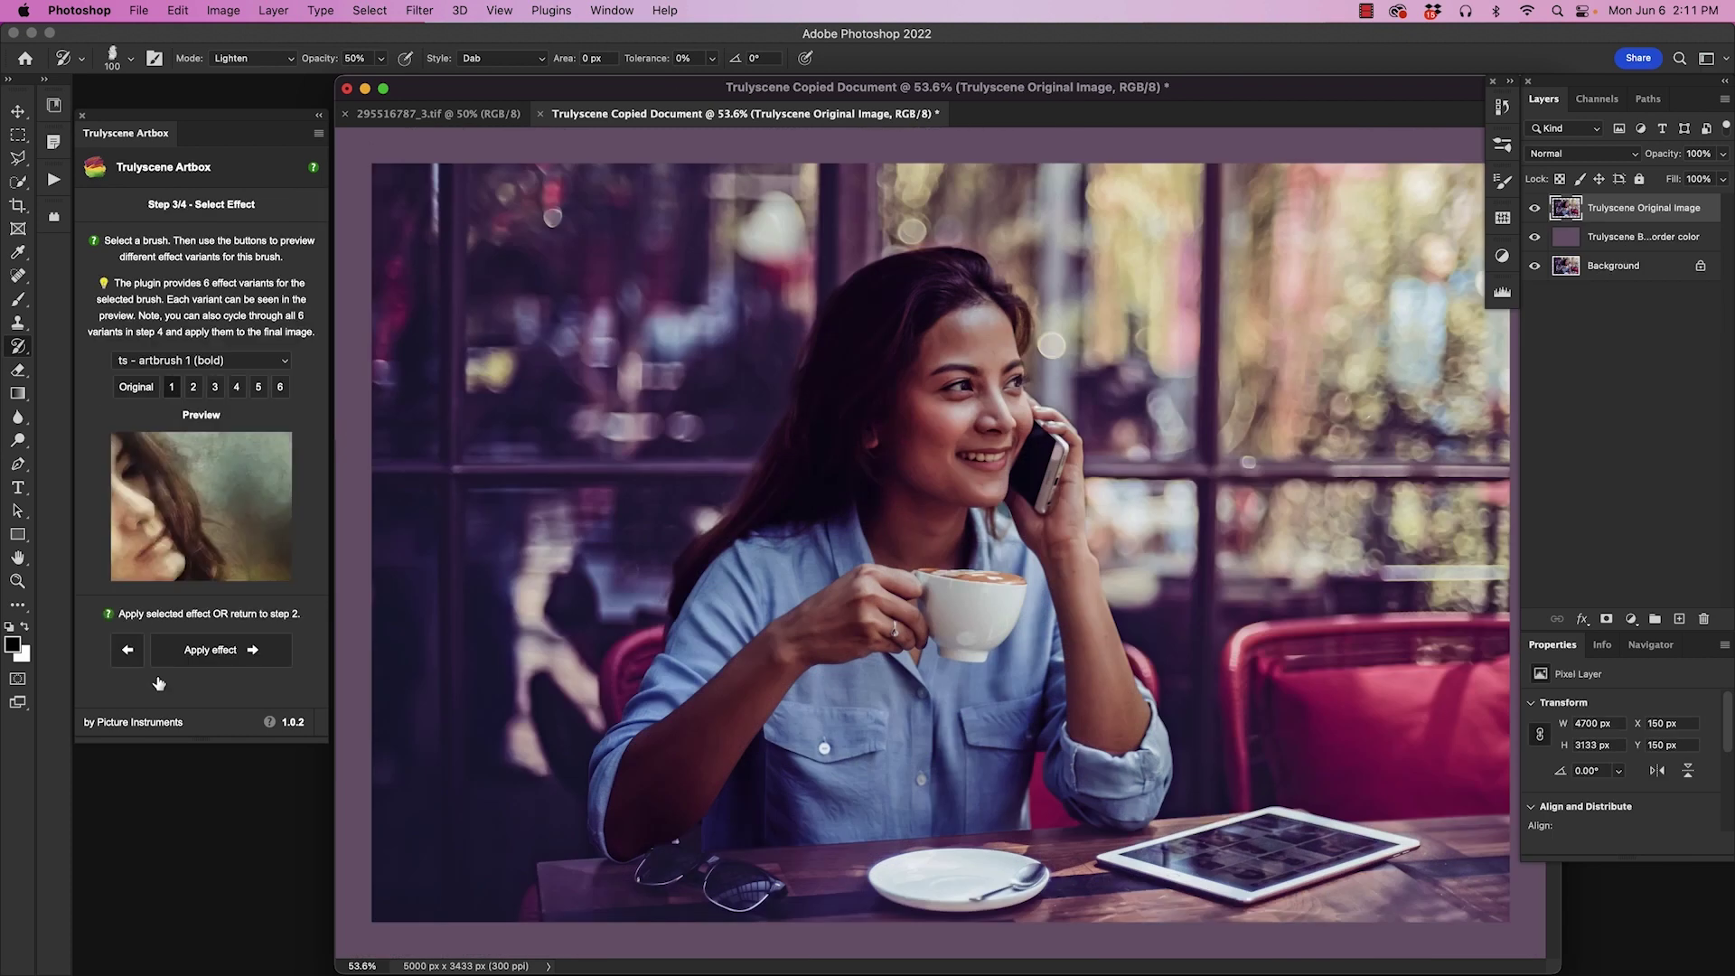
left_click(285, 362)
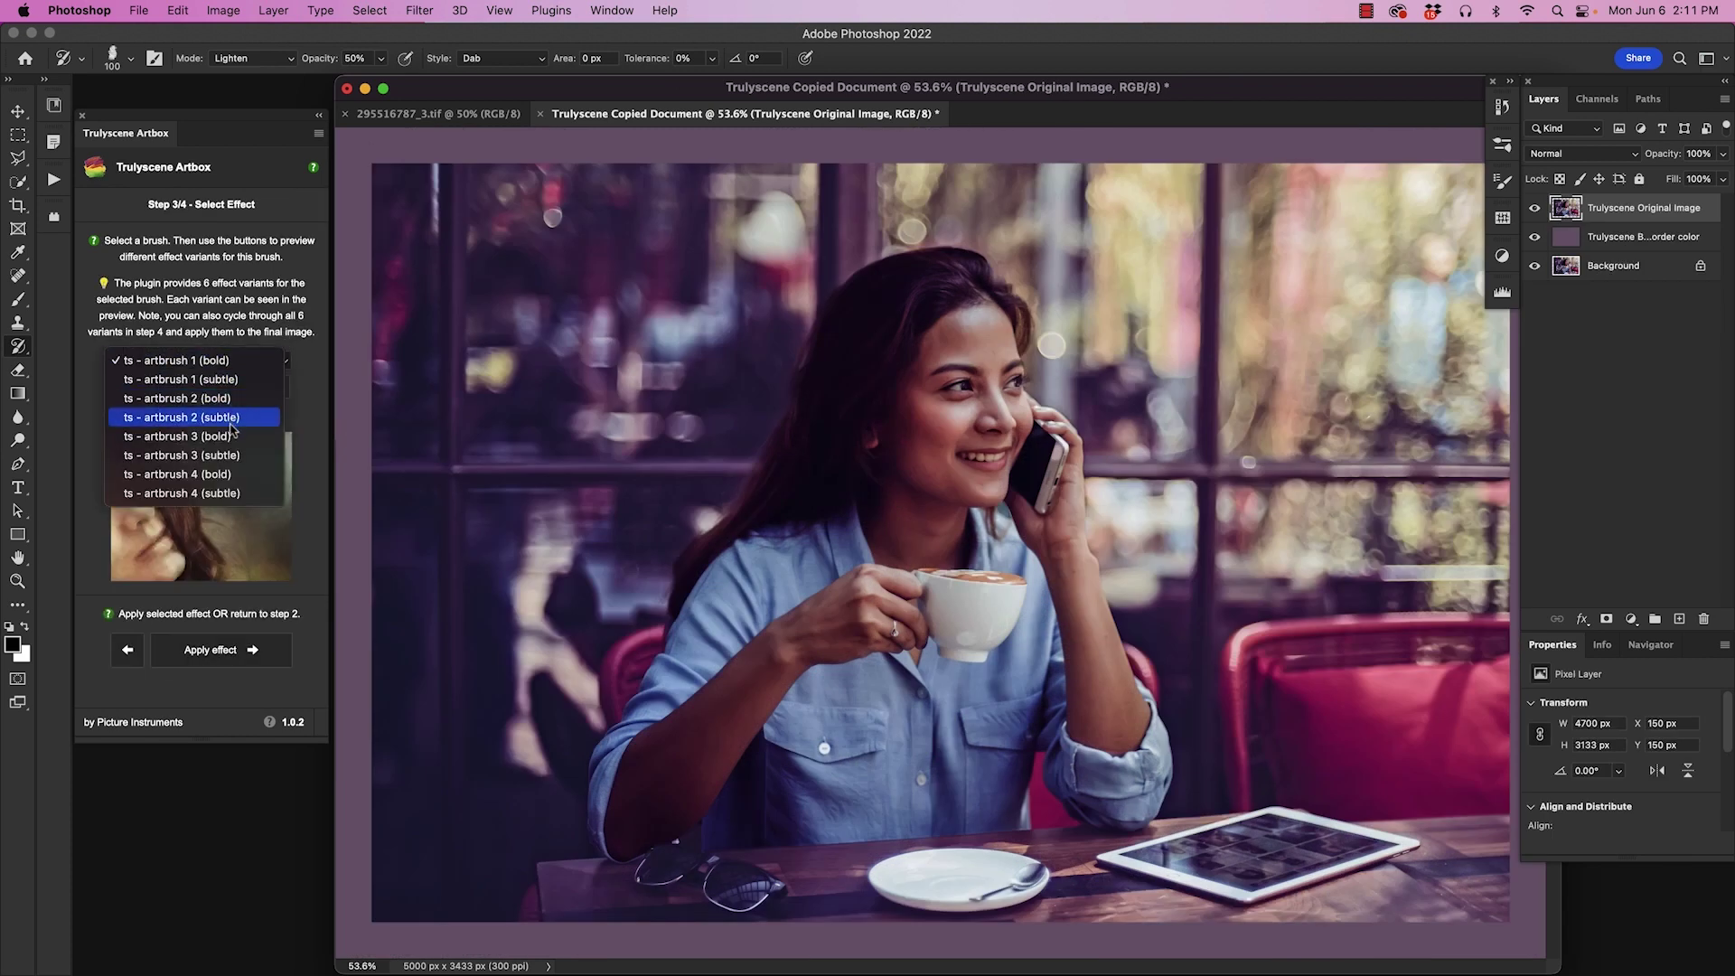
left_click(225, 458)
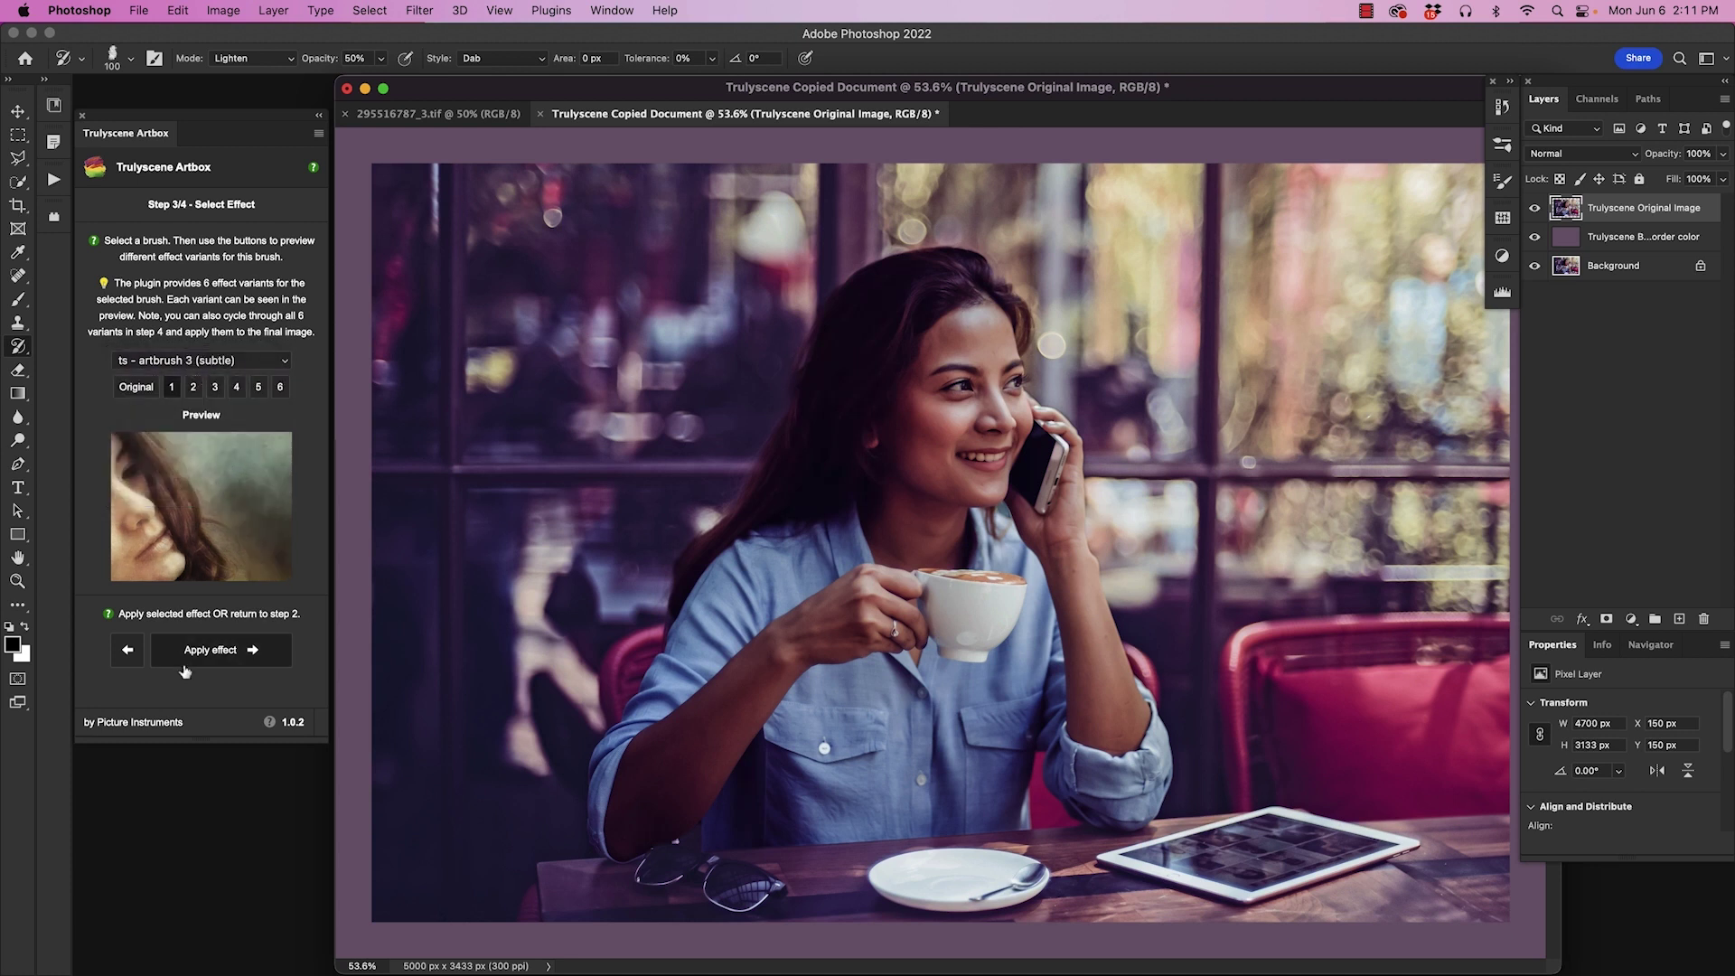
left_click(210, 652)
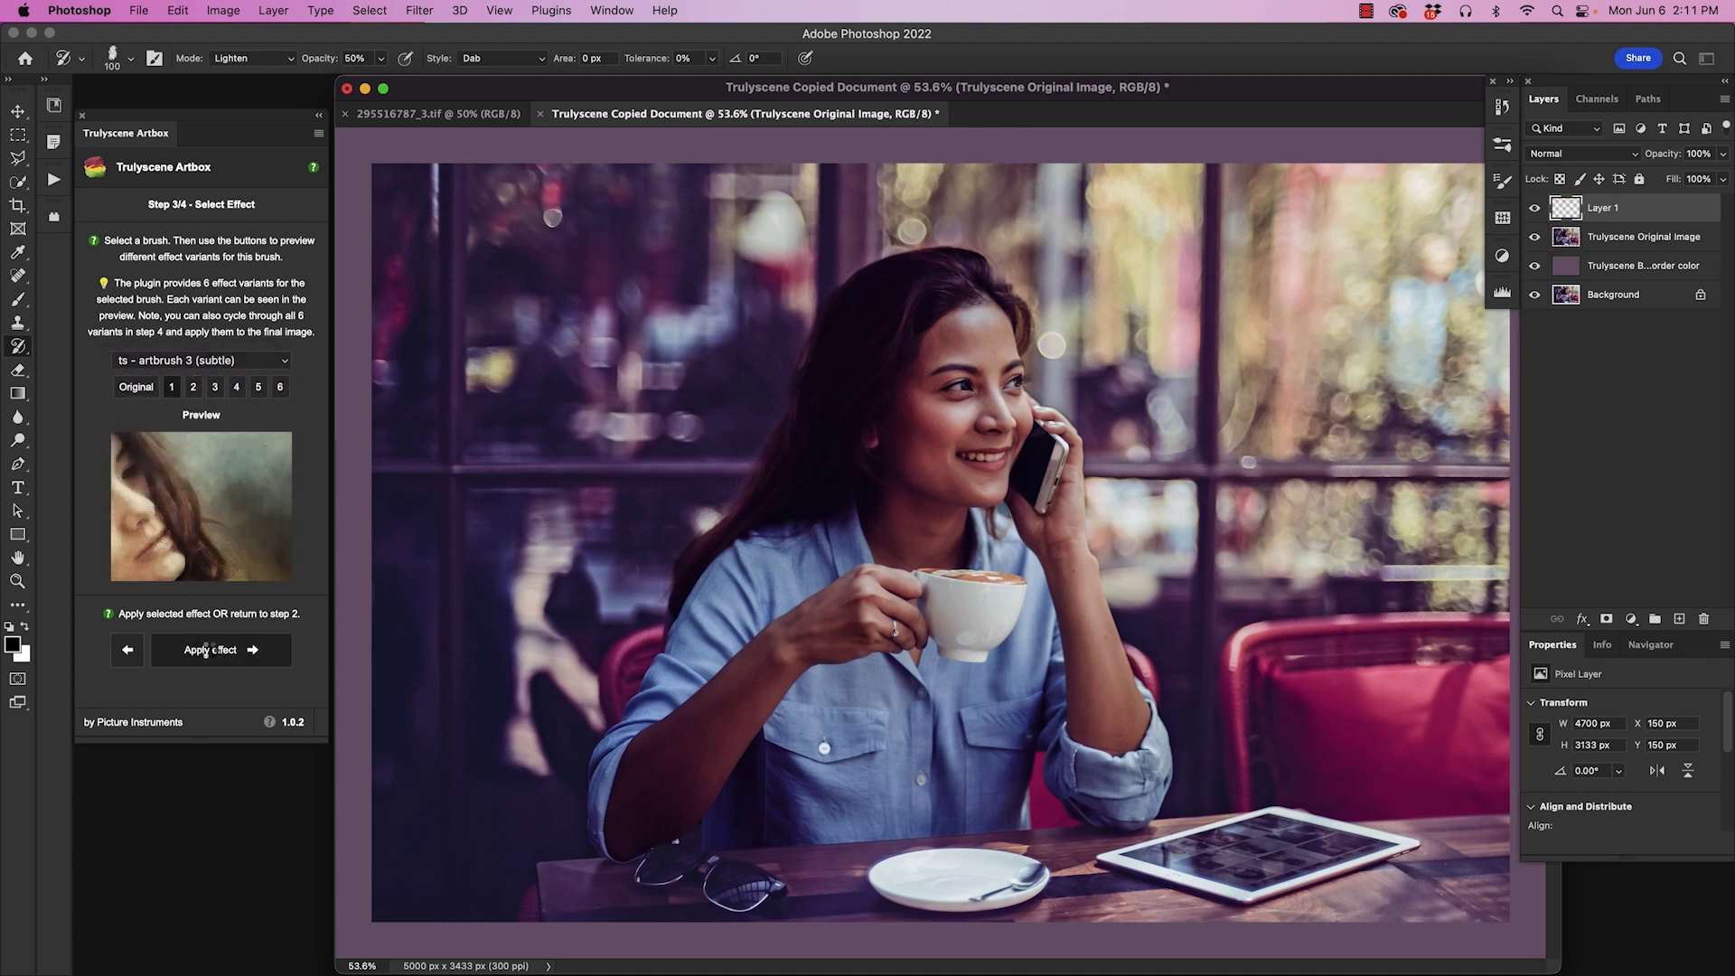